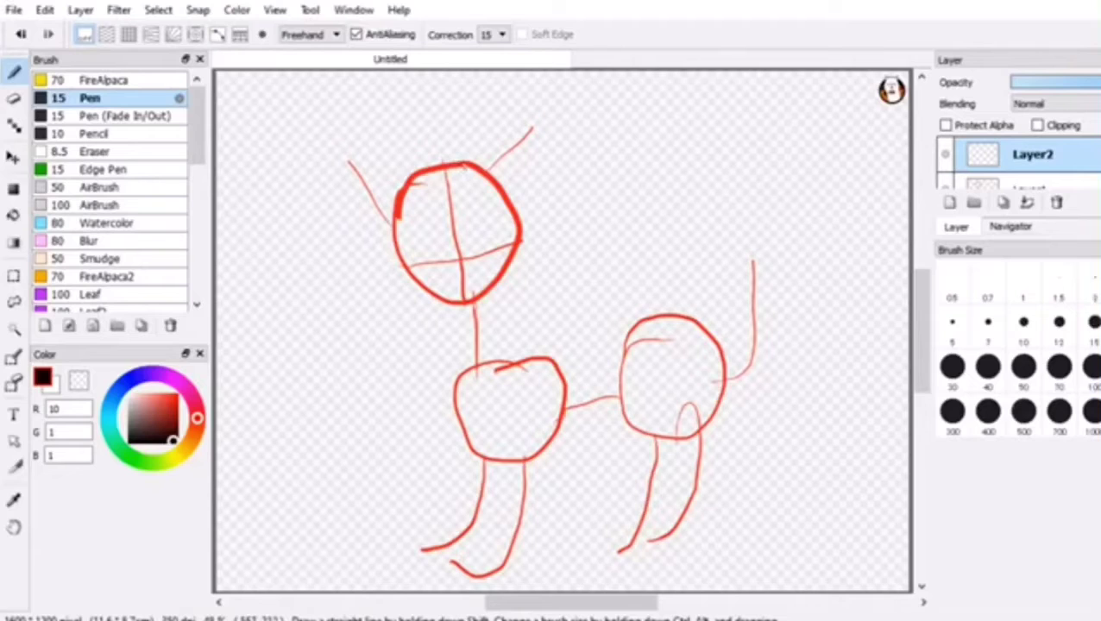
mouse_move(462, 161)
left_mouse_down()
mouse_move(422, 162)
mouse_move(460, 157)
mouse_move(436, 160)
mouse_move(390, 220)
mouse_move(382, 262)
mouse_move(347, 277)
mouse_move(330, 306)
mouse_move(376, 314)
mouse_move(430, 291)
mouse_move(466, 315)
mouse_move(466, 376)
left_mouse_up()
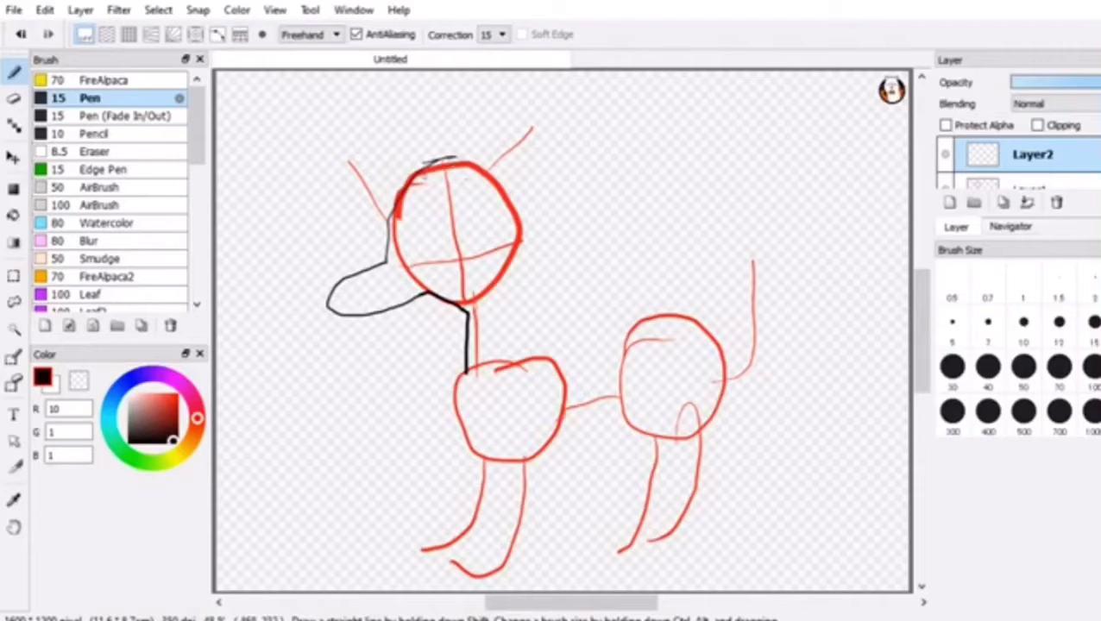
mouse_move(470, 161)
left_mouse_down()
mouse_move(500, 271)
mouse_move(476, 332)
mouse_move(492, 365)
left_mouse_up()
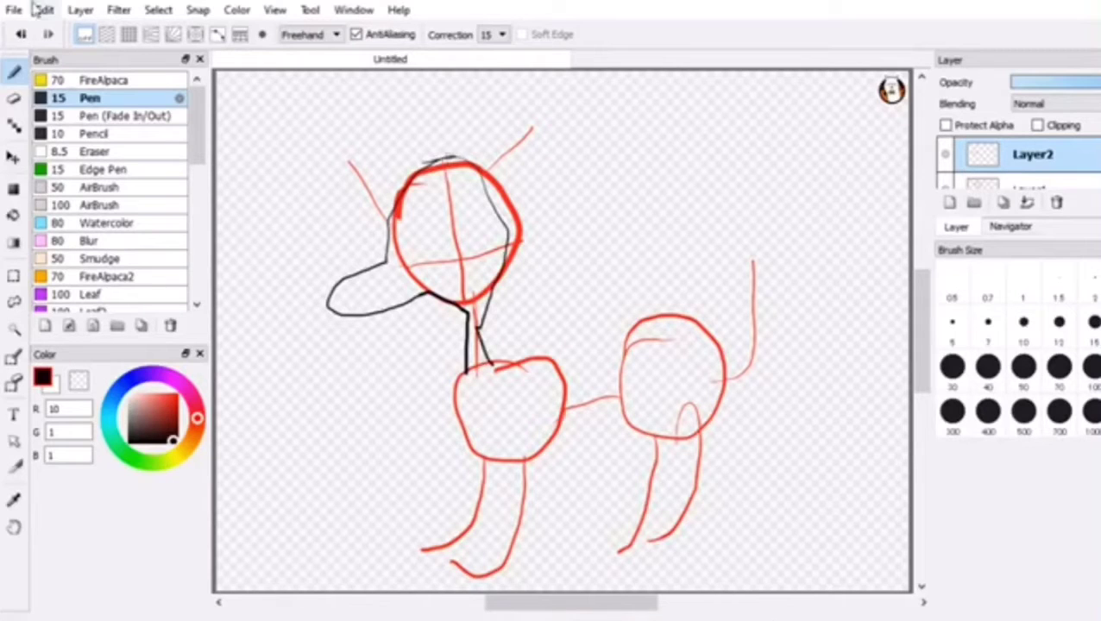
key("ctrl+z")
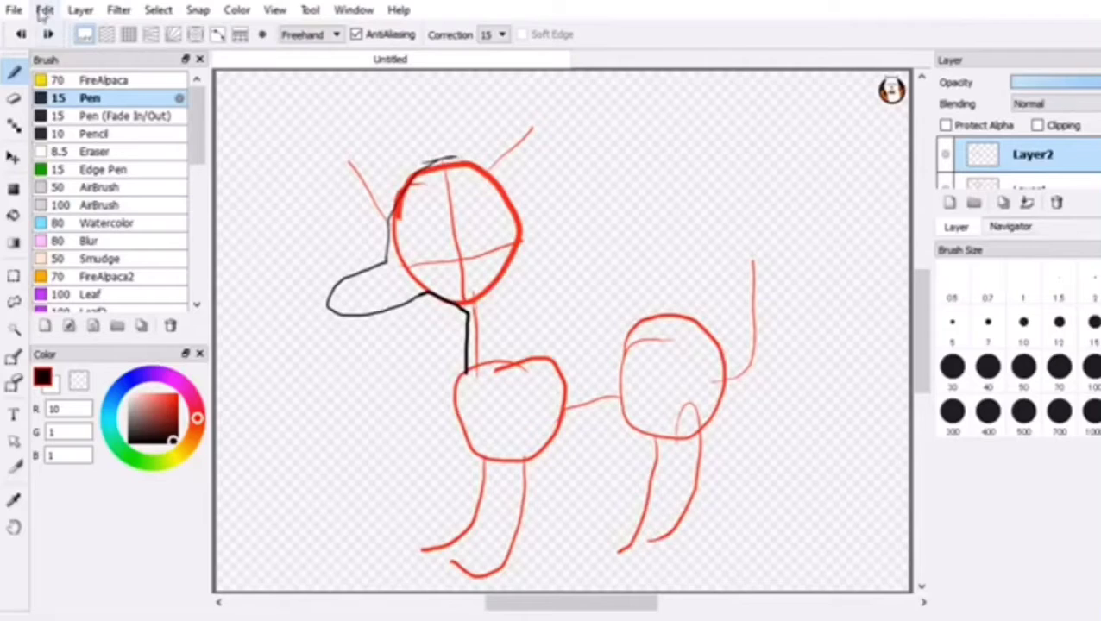
left_click(43, 12)
left_click(62, 43)
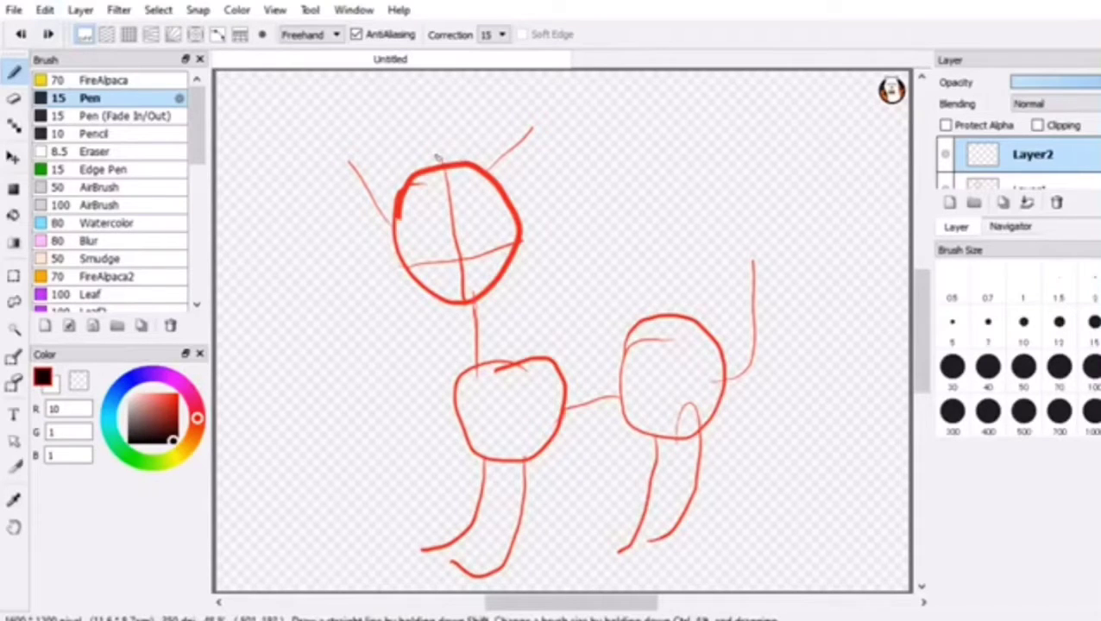
Step: Outline the head in black around the red head circle and draw the front neck line down to the chest circle
mouse_move(464, 162)
left_mouse_down()
mouse_move(422, 162)
mouse_move(394, 216)
mouse_move(532, 255)
mouse_move(495, 176)
mouse_move(430, 158)
left_mouse_up()
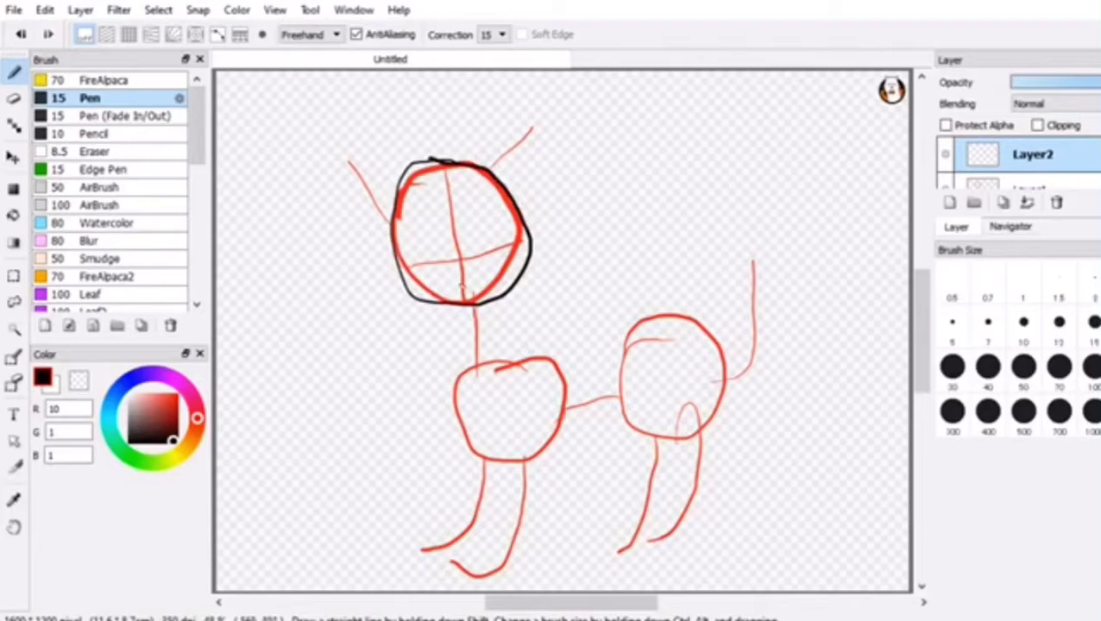
left_click_drag(448, 306, 456, 377)
mouse_move(497, 302)
left_mouse_down()
mouse_move(523, 364)
mouse_move(714, 430)
mouse_move(485, 452)
mouse_move(468, 447)
mouse_move(456, 354)
left_mouse_up()
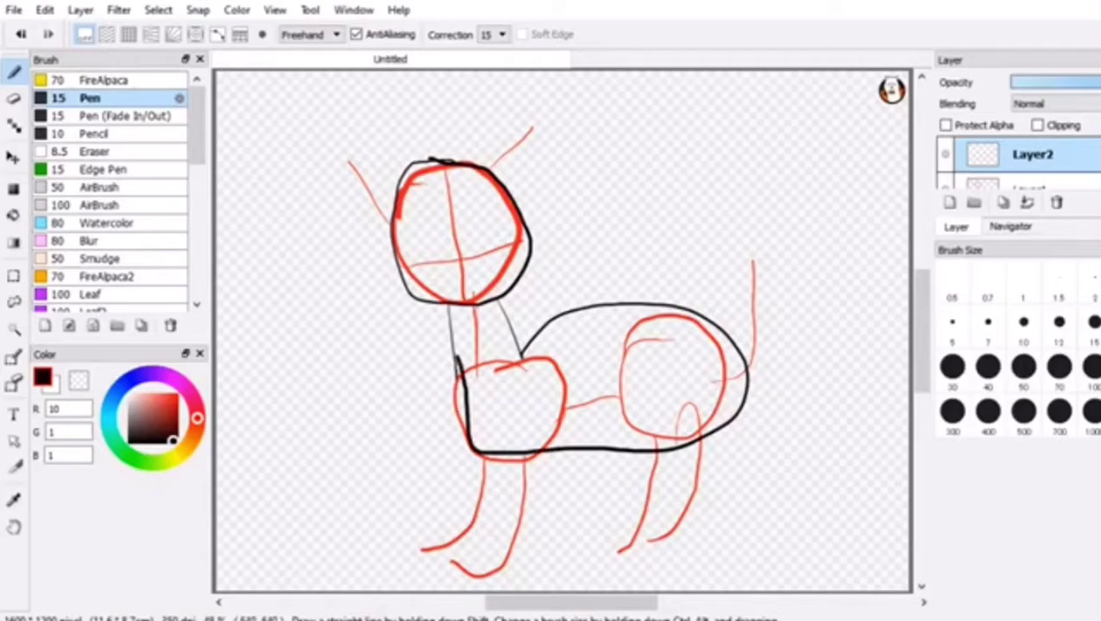
left_click(45, 11)
left_click(65, 39)
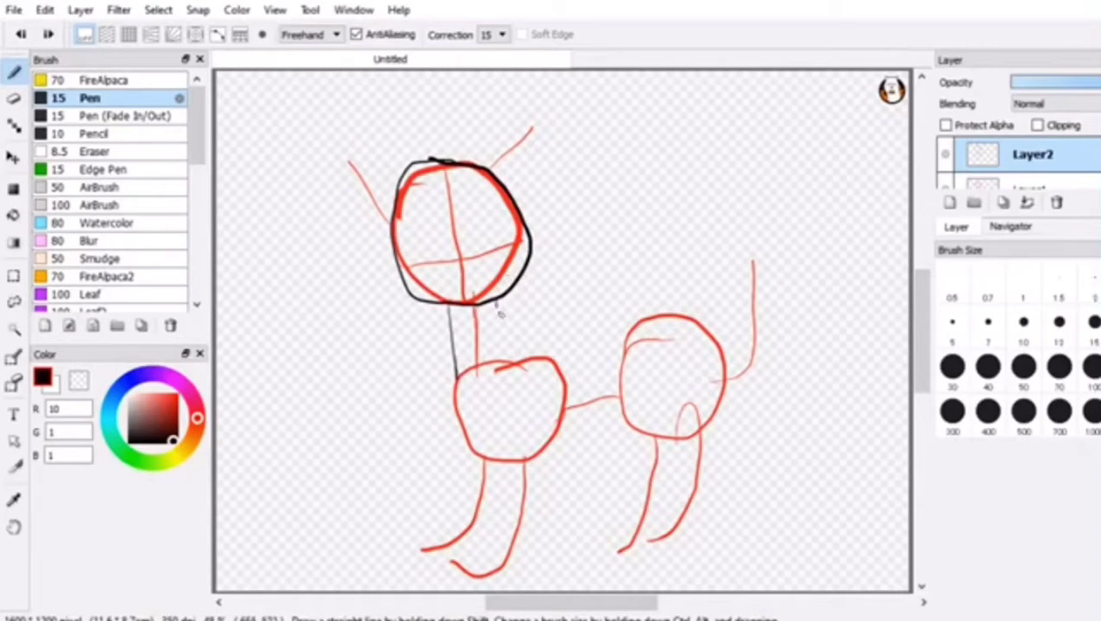
mouse_move(497, 307)
left_mouse_down()
mouse_move(511, 345)
mouse_move(639, 305)
left_mouse_up()
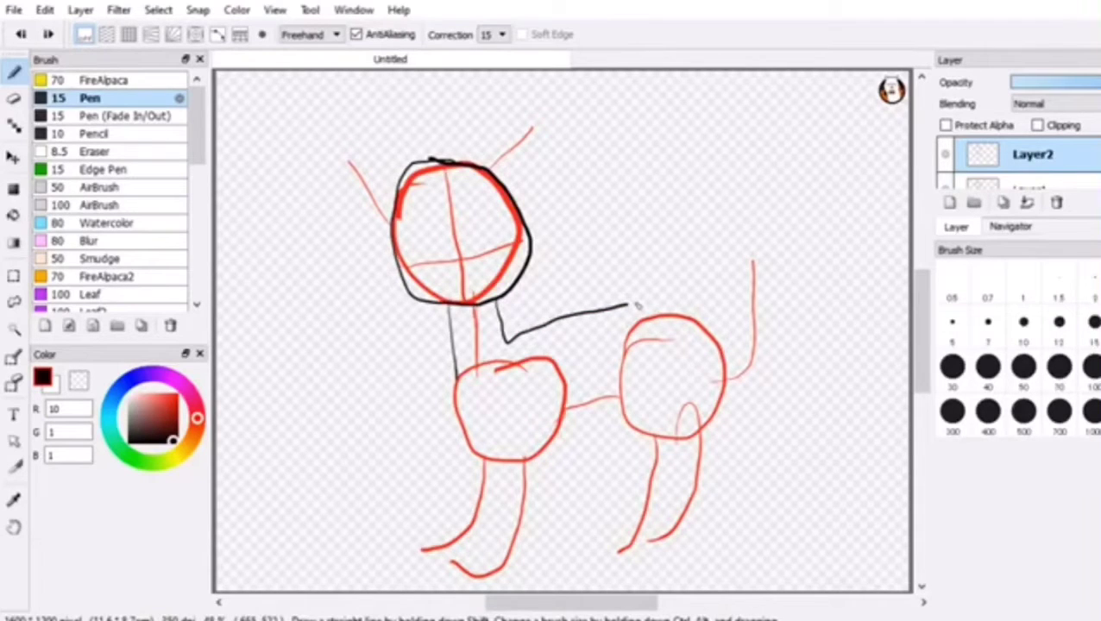
mouse_move(636, 306)
left_mouse_down()
mouse_move(632, 448)
mouse_move(604, 456)
mouse_move(454, 432)
mouse_move(449, 305)
left_mouse_up()
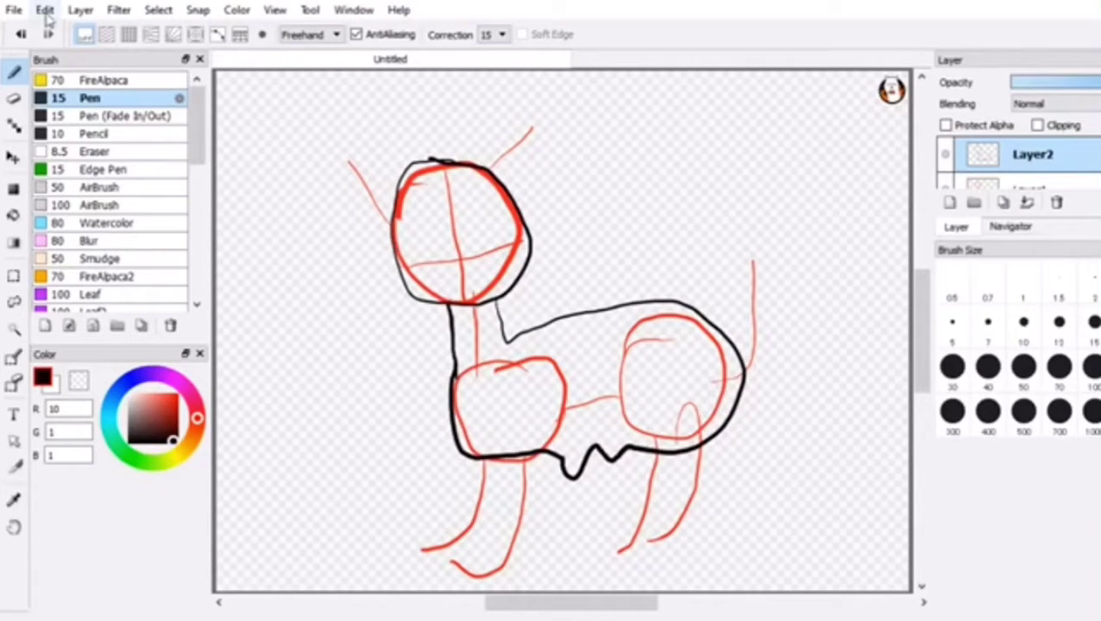
key("ctrl+z")
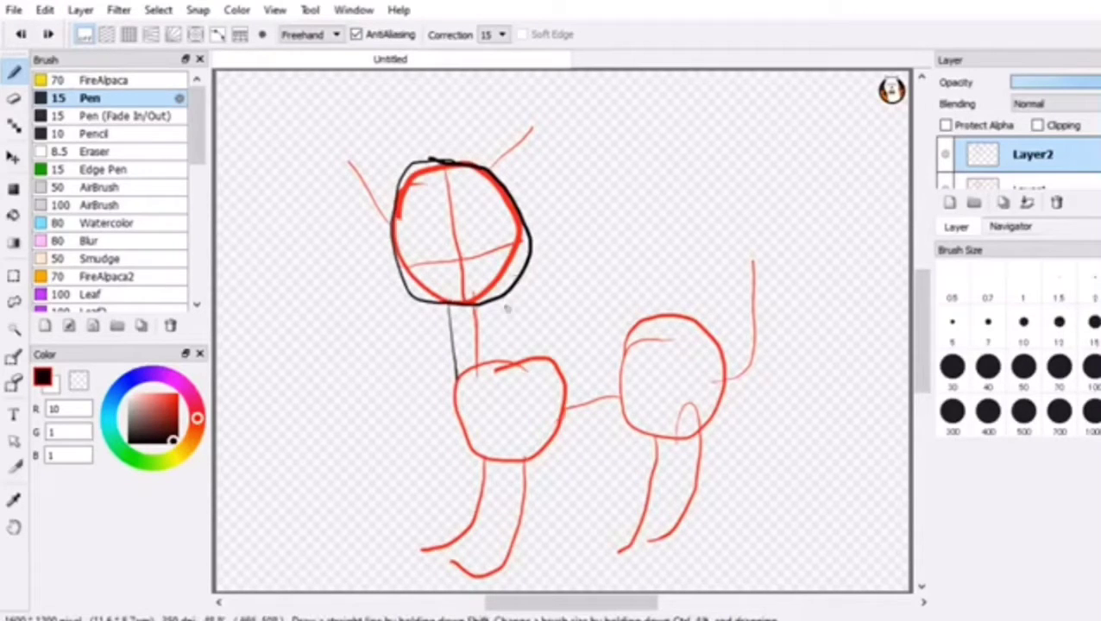
Step: Draw the back of the neck and continue the black body outline around the rump and belly, ending at the front of the chest
mouse_move(504, 300)
left_mouse_down()
mouse_move(530, 339)
mouse_move(622, 330)
left_mouse_up()
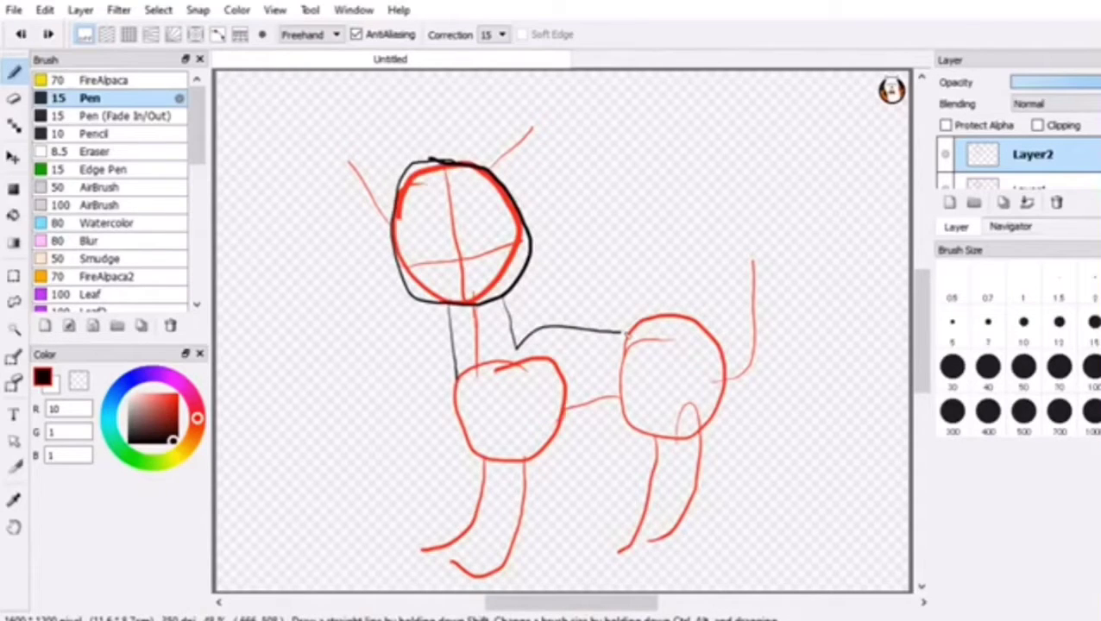
mouse_move(622, 330)
left_mouse_down()
mouse_move(499, 460)
mouse_move(452, 370)
left_mouse_up()
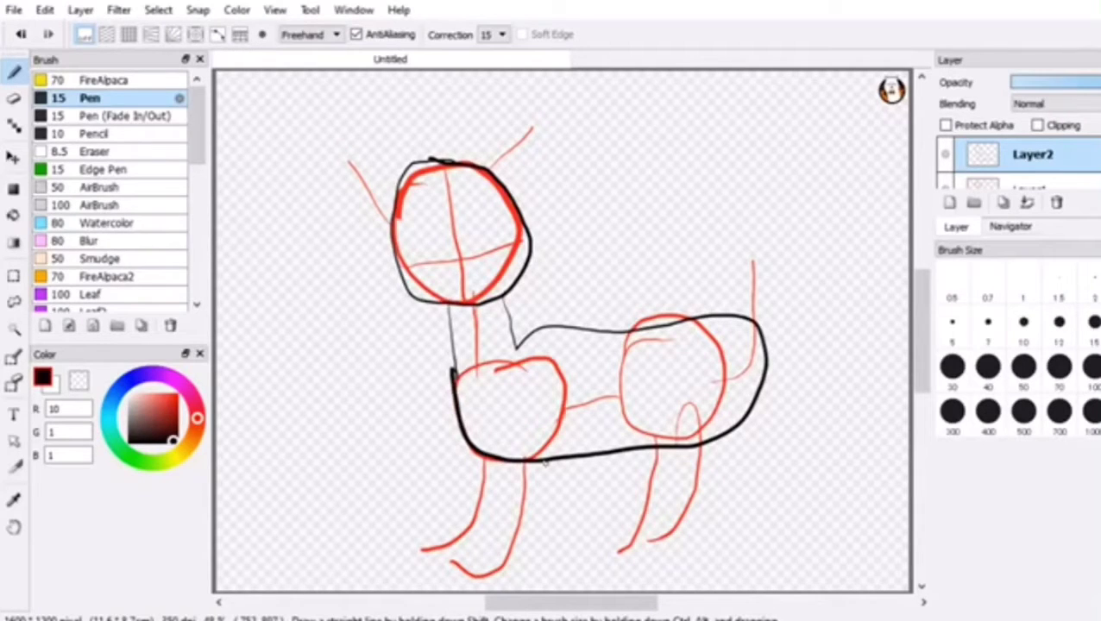
mouse_move(544, 463)
left_mouse_down()
mouse_move(506, 493)
mouse_move(505, 470)
left_mouse_up()
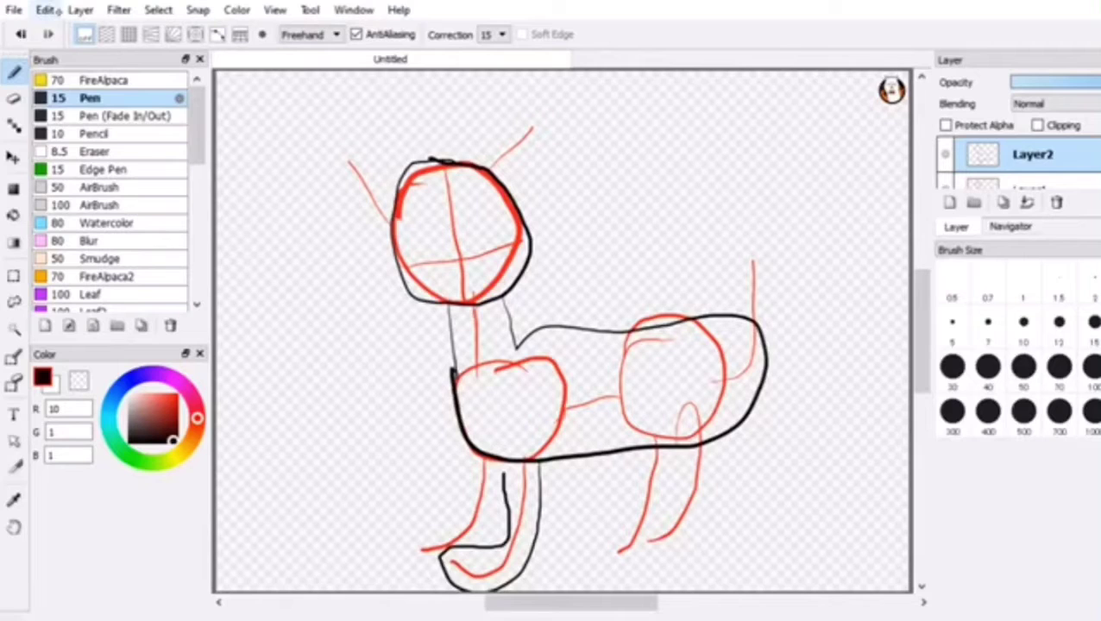
key("ctrl+z")
key("ctrl+z")
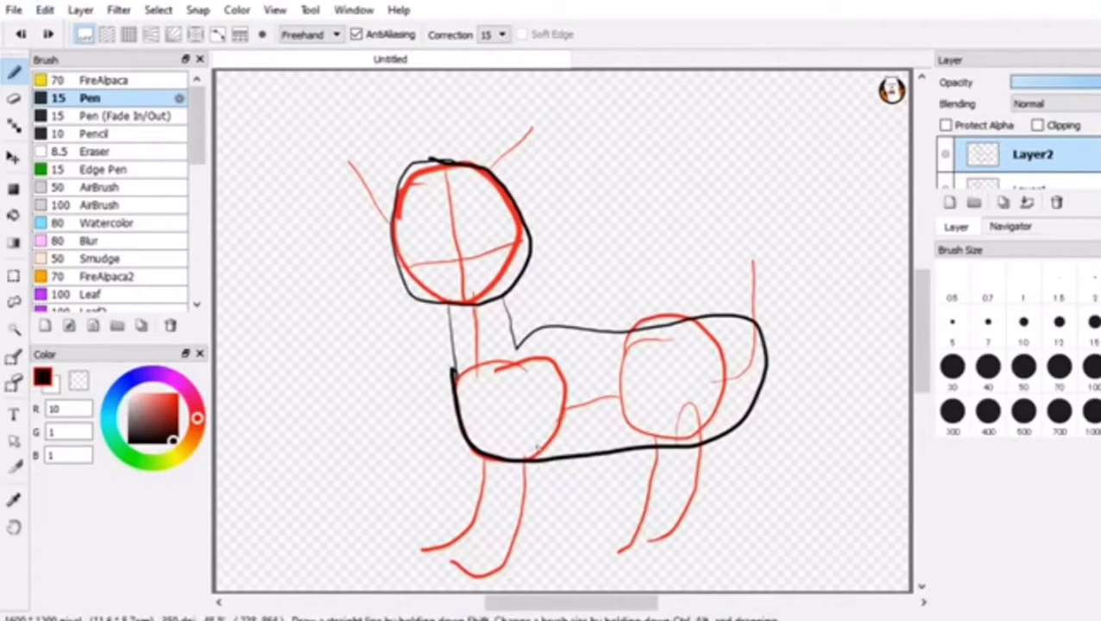
mouse_move(535, 447)
left_mouse_down()
mouse_move(530, 493)
mouse_move(445, 588)
mouse_move(498, 520)
left_mouse_up()
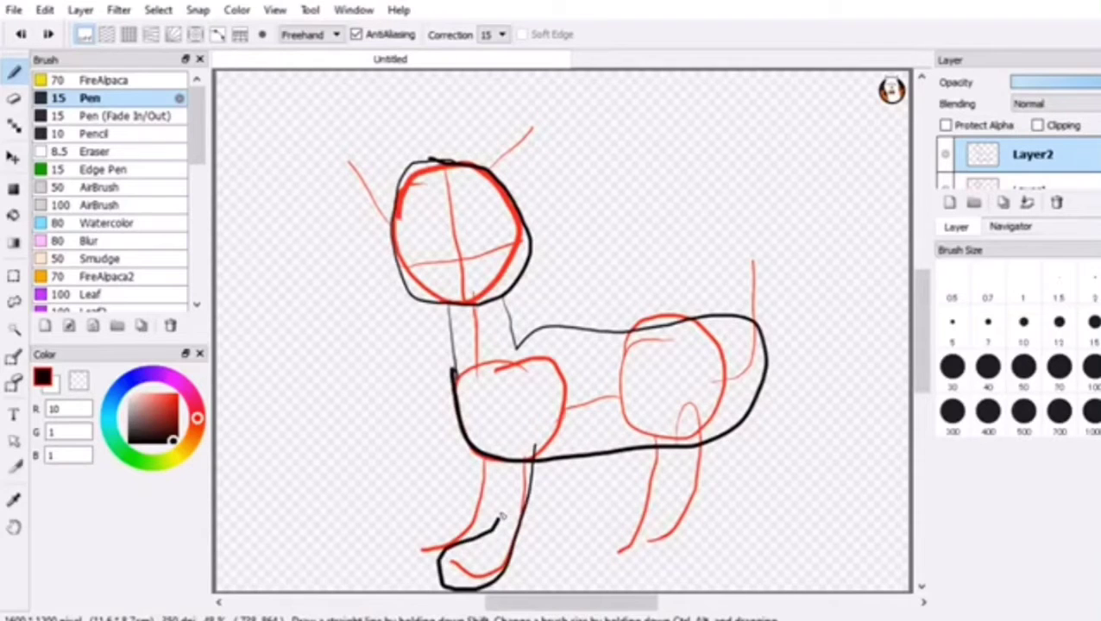
mouse_move(502, 459)
left_mouse_down()
mouse_move(465, 482)
mouse_move(471, 447)
left_mouse_up()
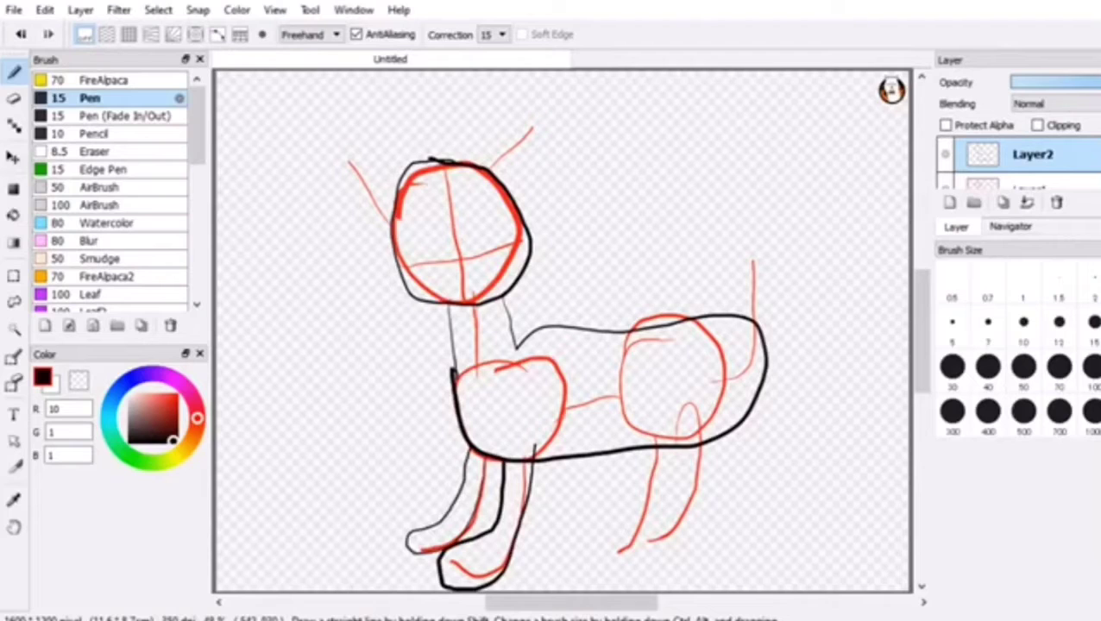
left_click(46, 9)
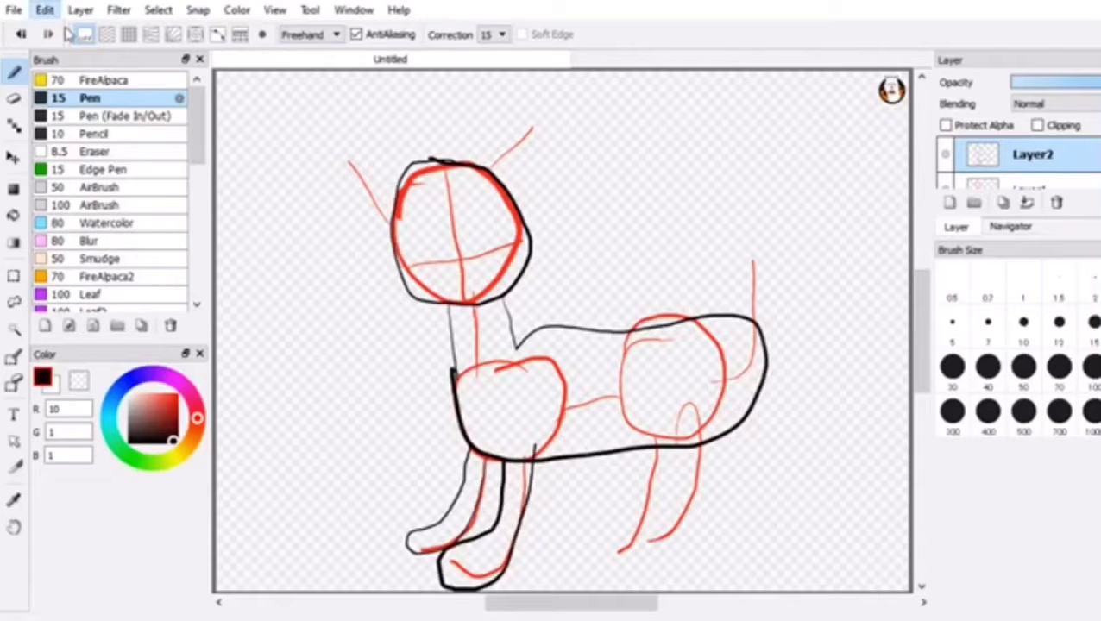
key("ctrl+z")
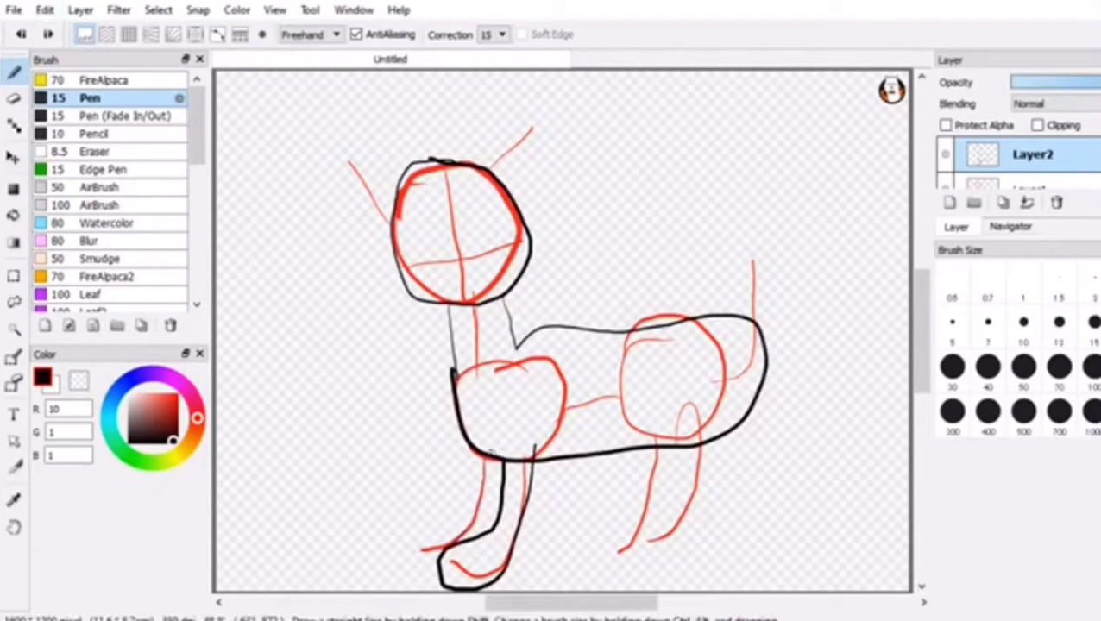
mouse_move(489, 450)
left_mouse_down()
mouse_move(395, 550)
mouse_move(470, 456)
left_mouse_up()
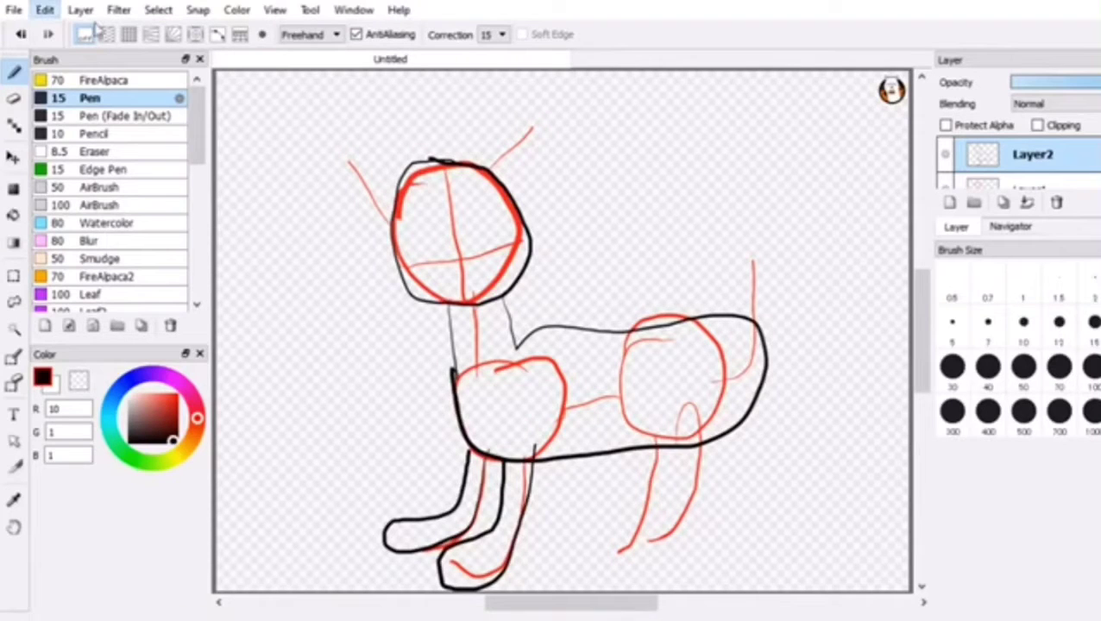
key("ctrl+z")
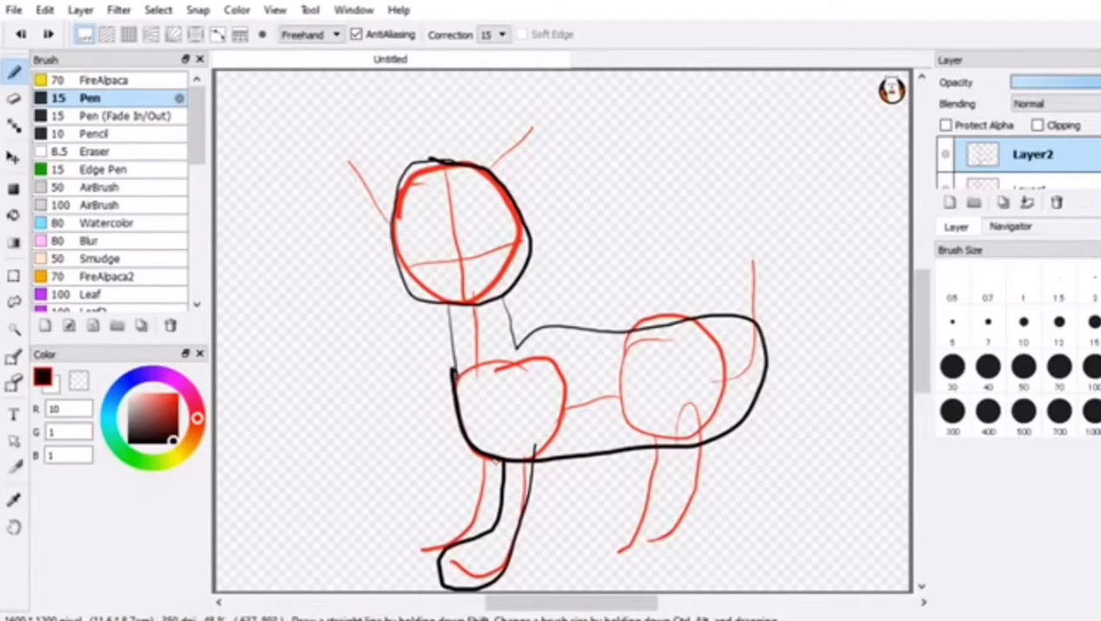
left_click_drag(498, 465, 470, 469)
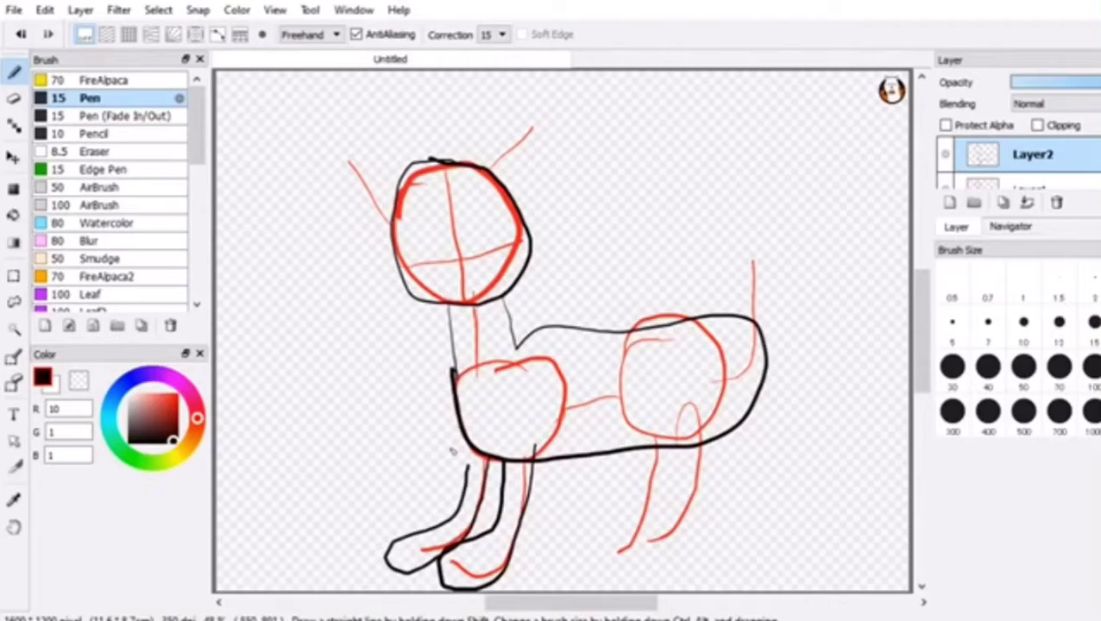
key("ctrl+z")
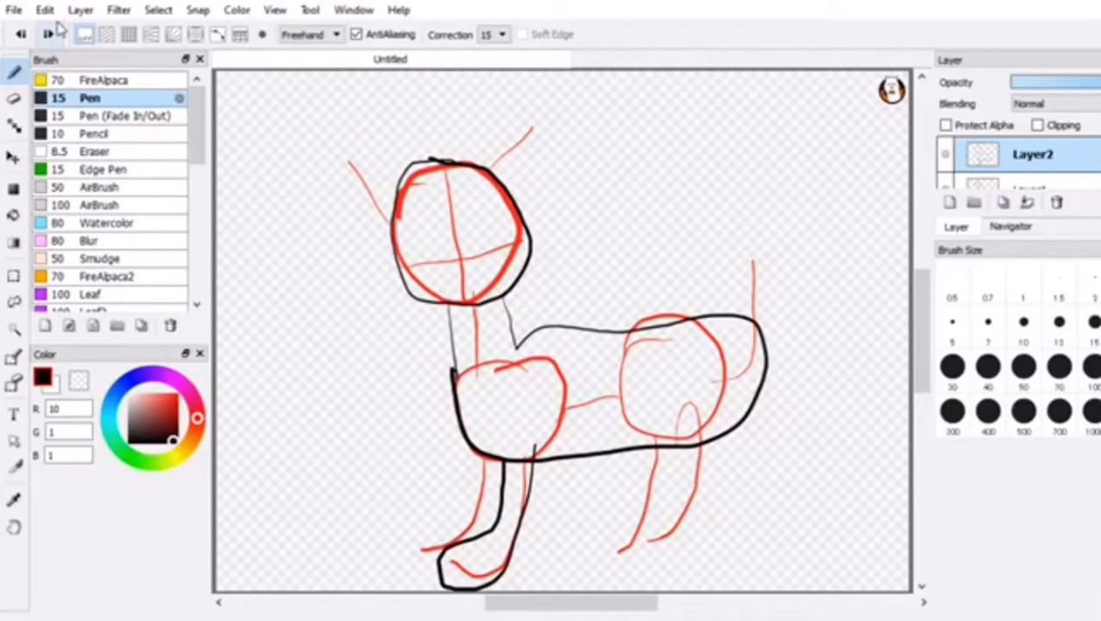
key("ctrl+z")
Step: Draw the near front leg and paw in black below the chest, following the right-hand red front leg guide
mouse_move(535, 464)
left_mouse_down()
mouse_move(539, 528)
mouse_move(482, 585)
mouse_move(515, 464)
left_mouse_up()
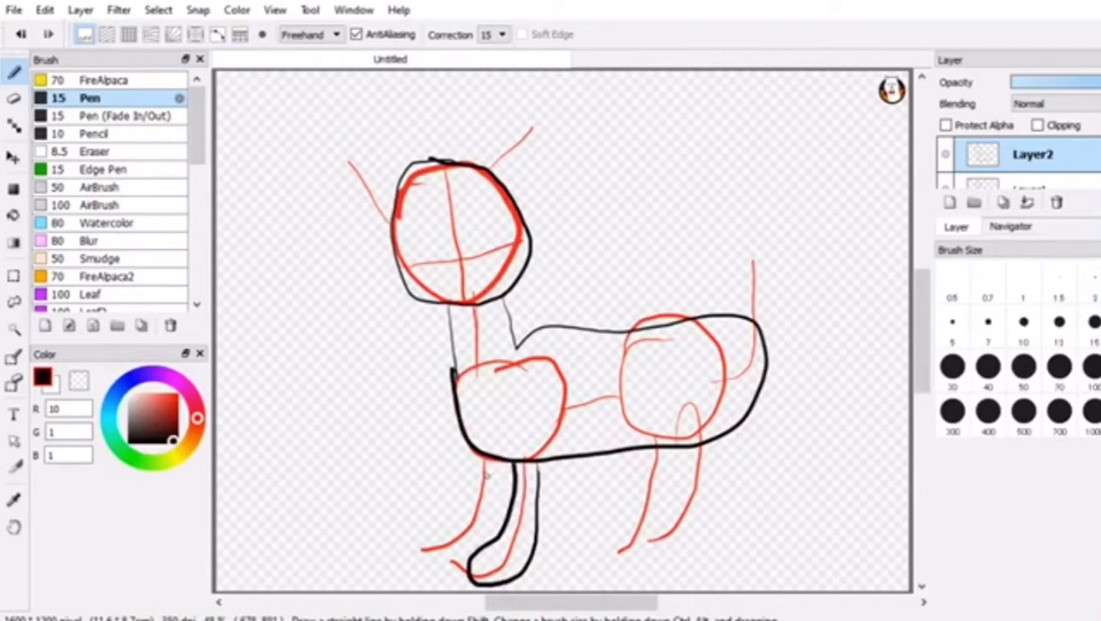
mouse_move(491, 464)
left_mouse_down()
mouse_move(404, 533)
mouse_move(470, 462)
left_mouse_up()
left_click_drag(470, 464, 465, 521)
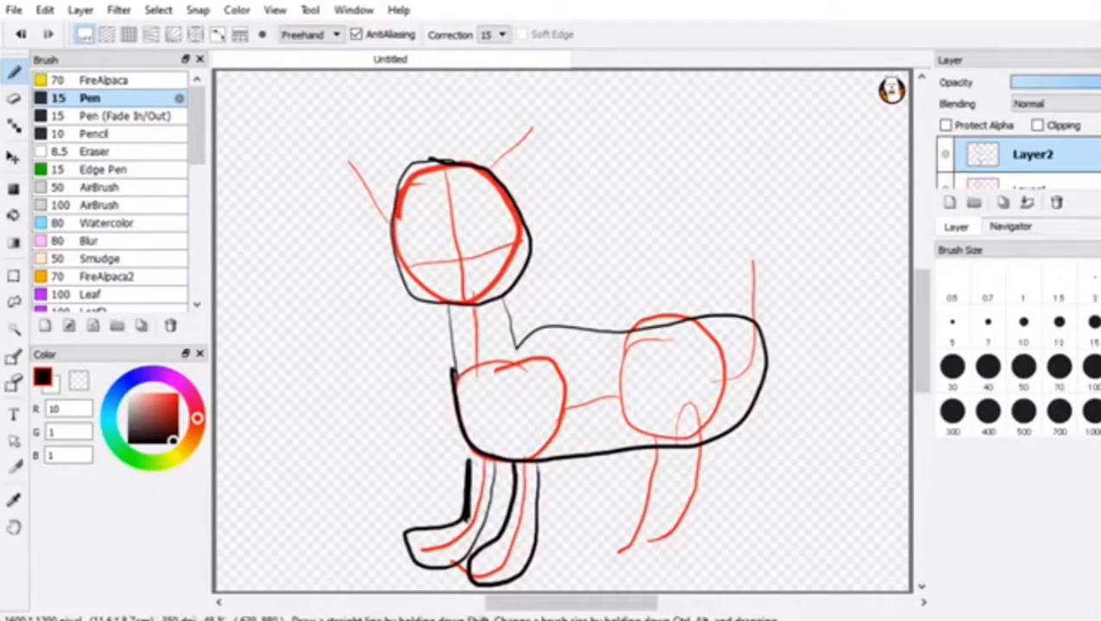
left_click_drag(464, 444, 463, 510)
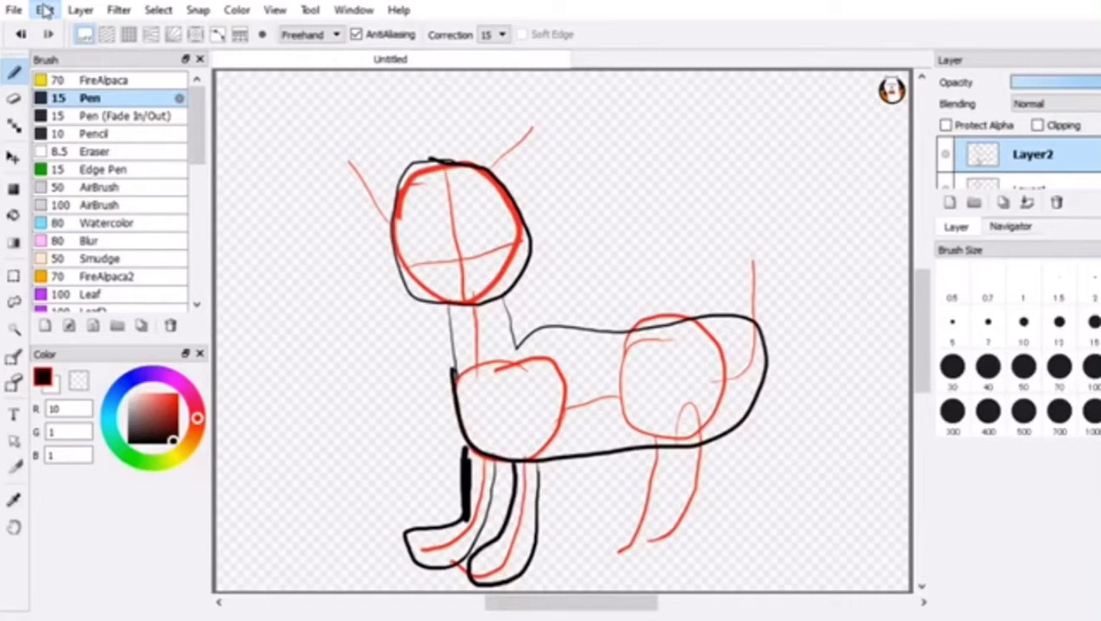
key("ctrl+z")
key("ctrl+z")
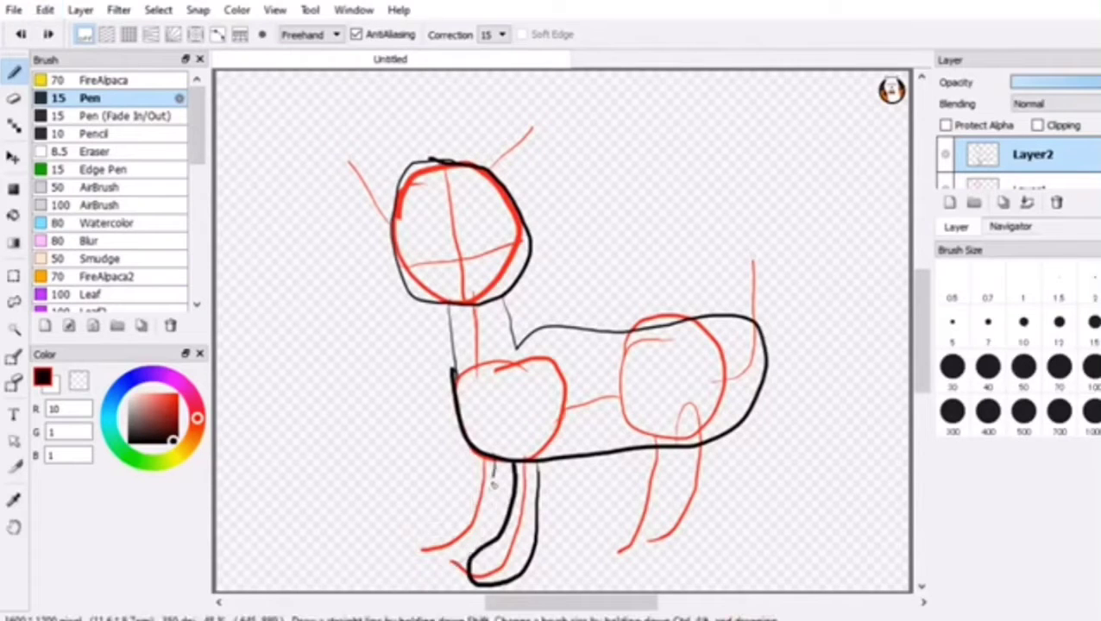
mouse_move(493, 483)
left_mouse_down()
mouse_move(403, 540)
mouse_move(465, 509)
left_mouse_up()
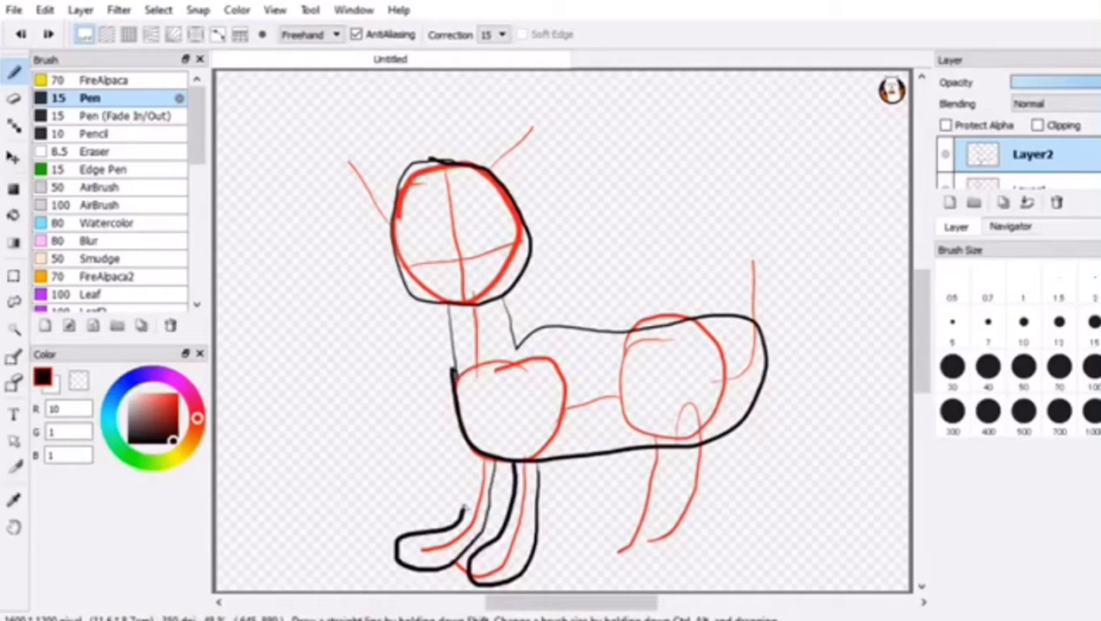
left_click_drag(464, 508, 467, 445)
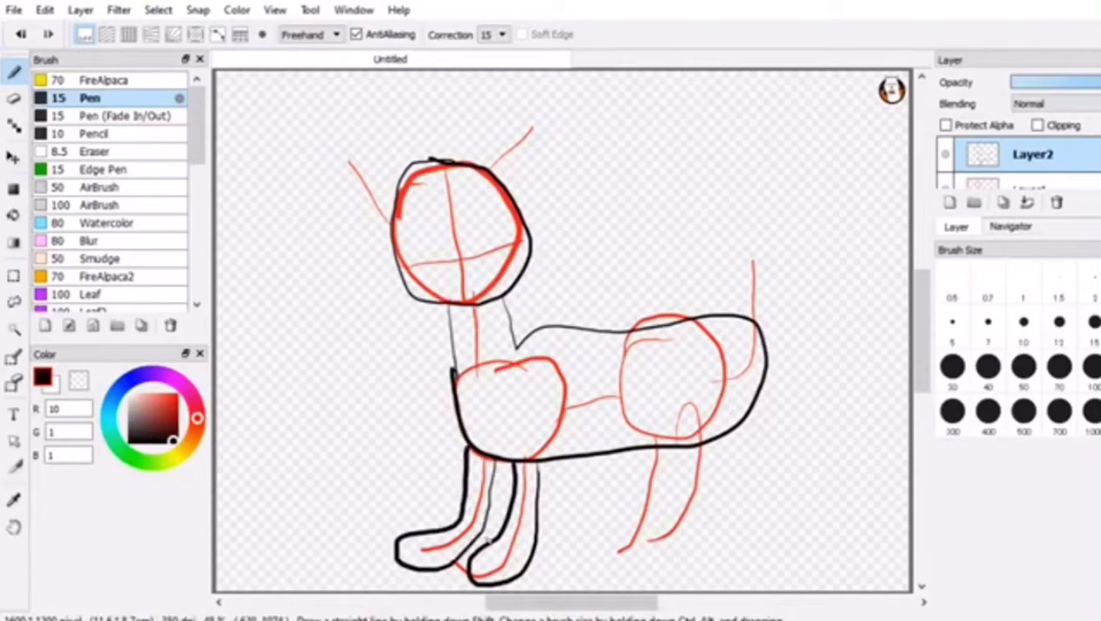
left_click_drag(487, 539, 492, 491)
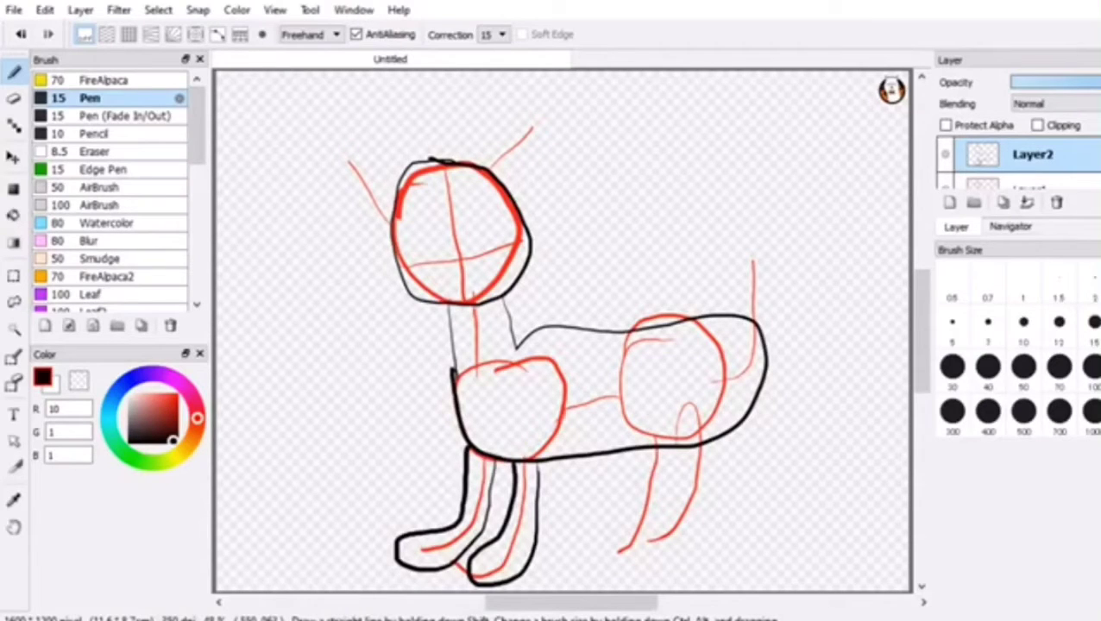
key("ctrl+z")
key("ctrl+z")
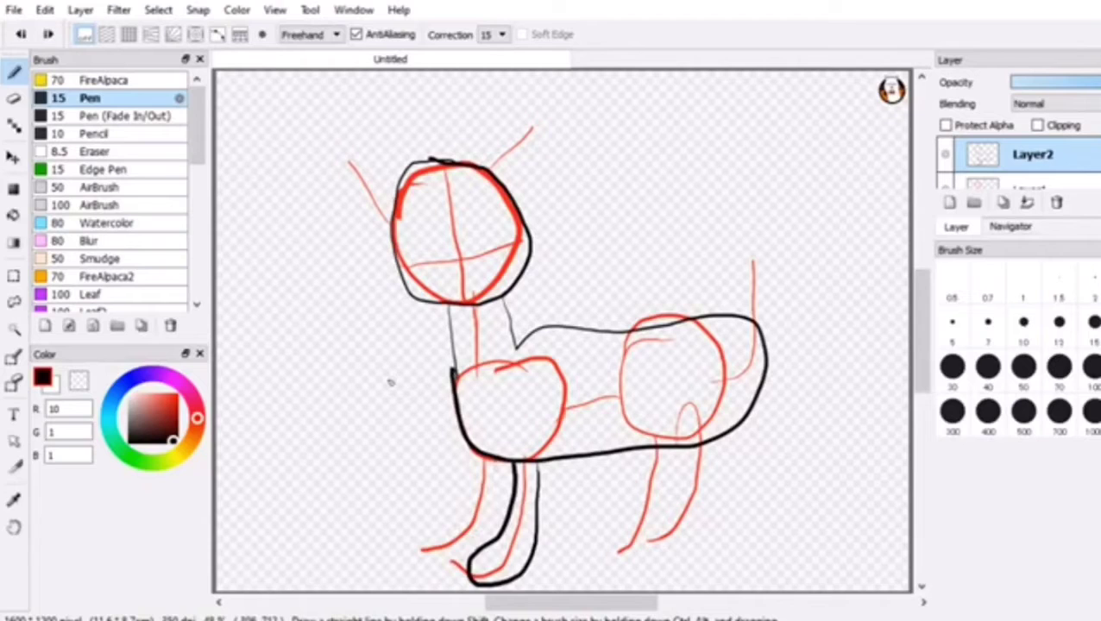
mouse_move(495, 460)
left_mouse_down()
mouse_move(493, 493)
mouse_move(387, 551)
left_mouse_up()
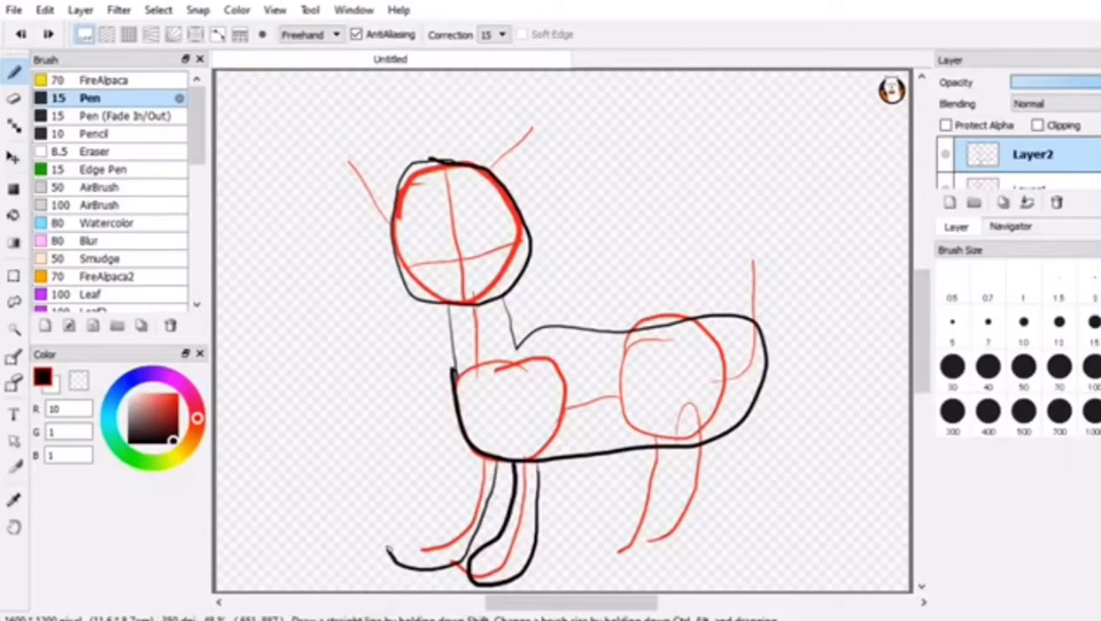
left_click_drag(387, 545, 473, 452)
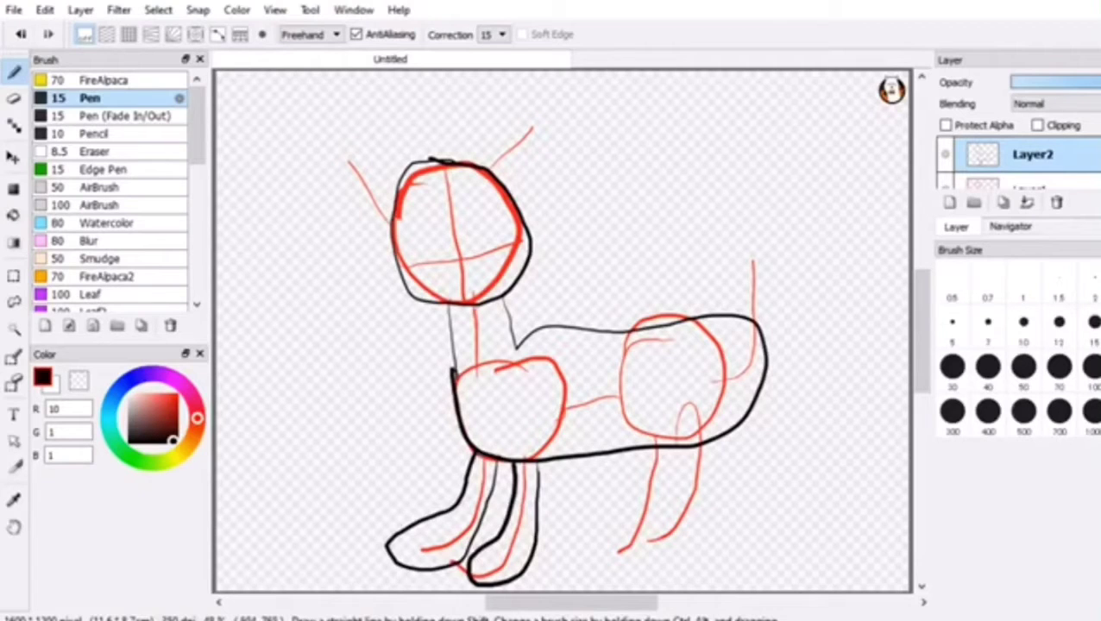
left_click(21, 34)
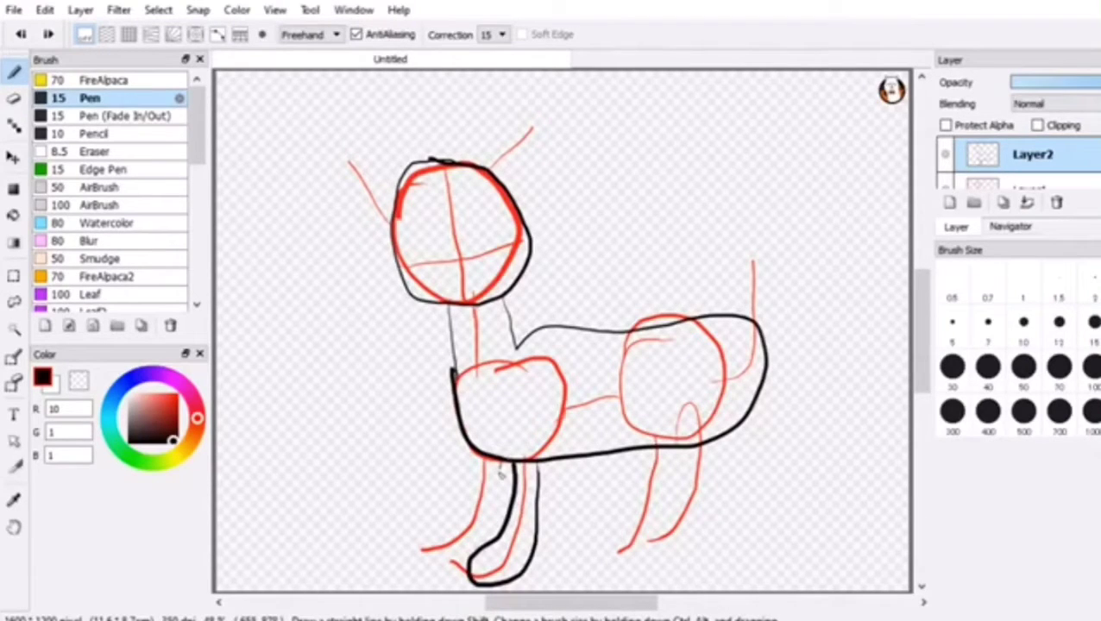
mouse_move(500, 471)
left_mouse_down()
mouse_move(439, 529)
mouse_move(474, 451)
left_mouse_up()
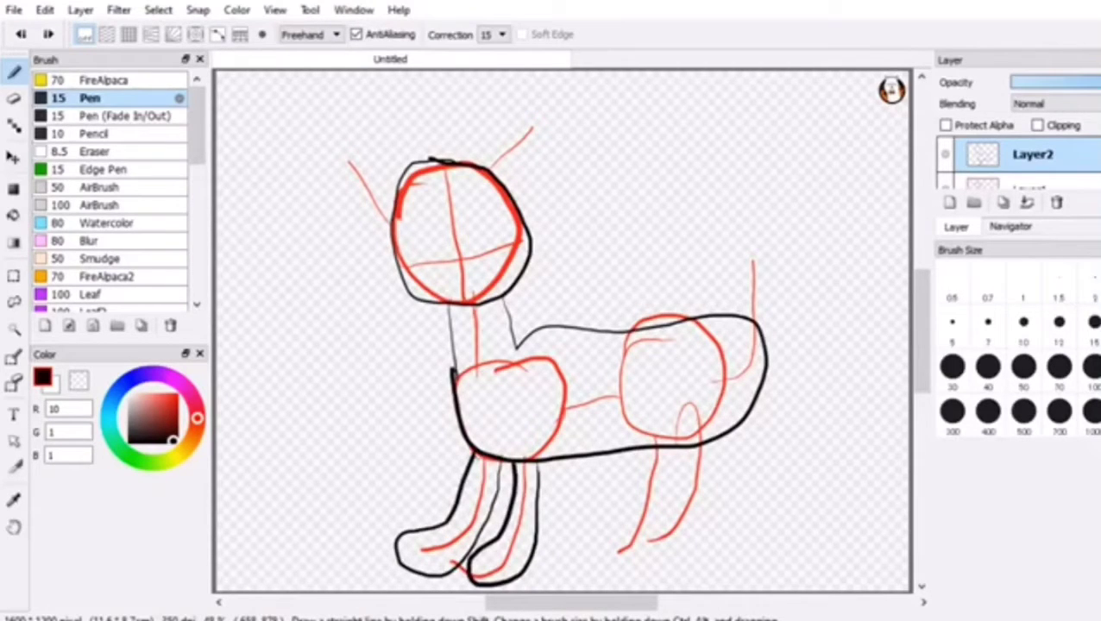
left_click(45, 11)
left_click(54, 31)
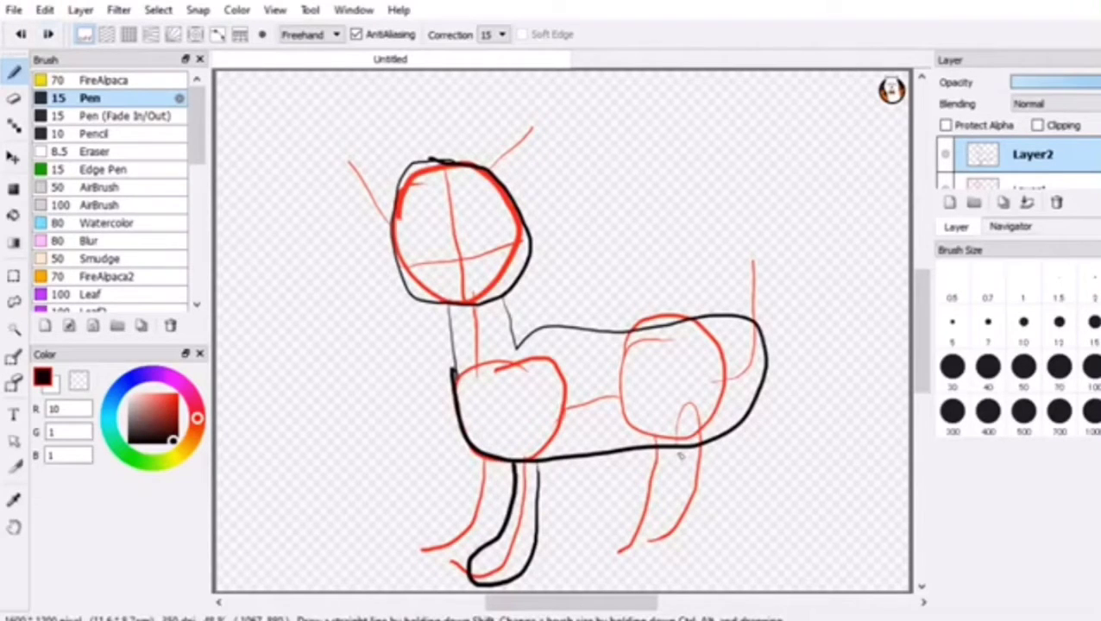
Step: Draw a black arch for the near hind thigh over the top of the right-hand red hind leg guide
mouse_move(691, 401)
left_mouse_down()
mouse_move(677, 447)
mouse_move(713, 432)
left_mouse_up()
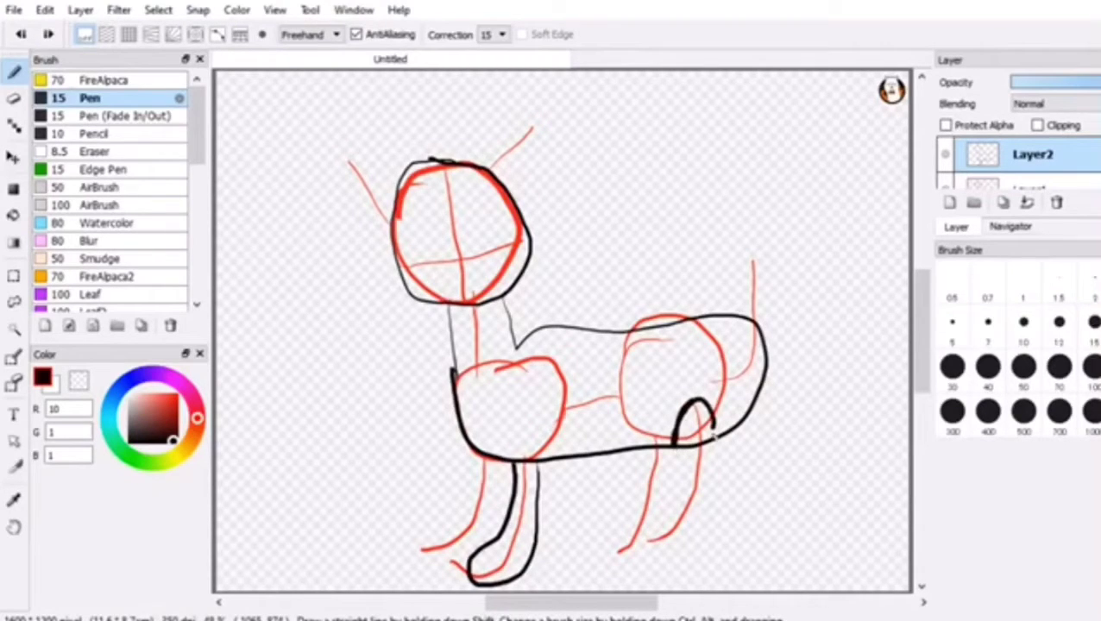
left_click_drag(713, 436, 703, 536)
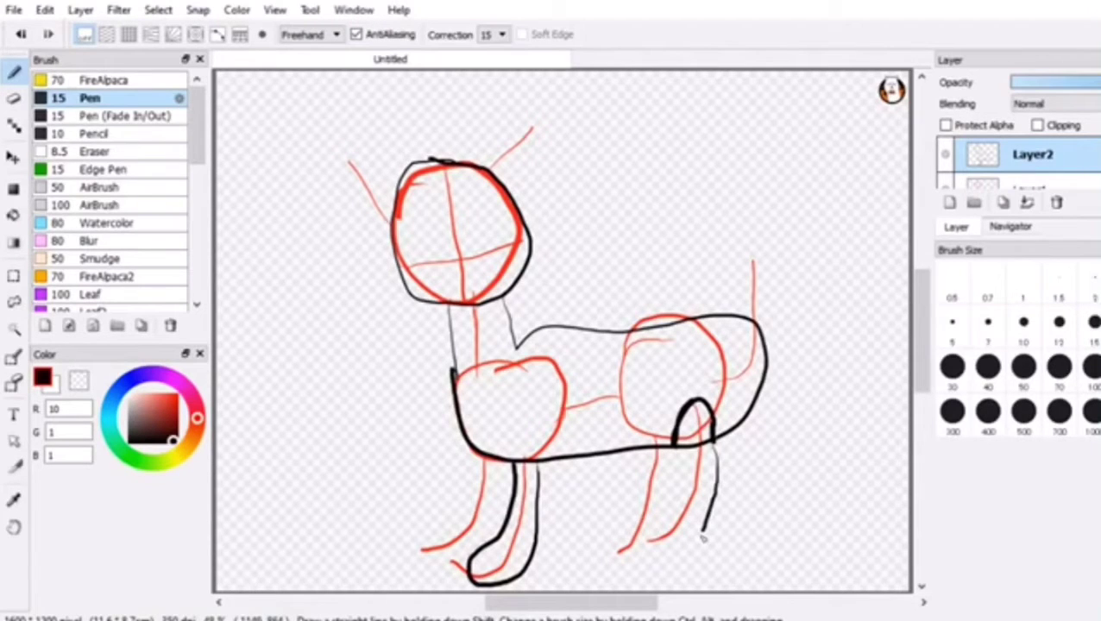
left_click_drag(702, 538, 690, 442)
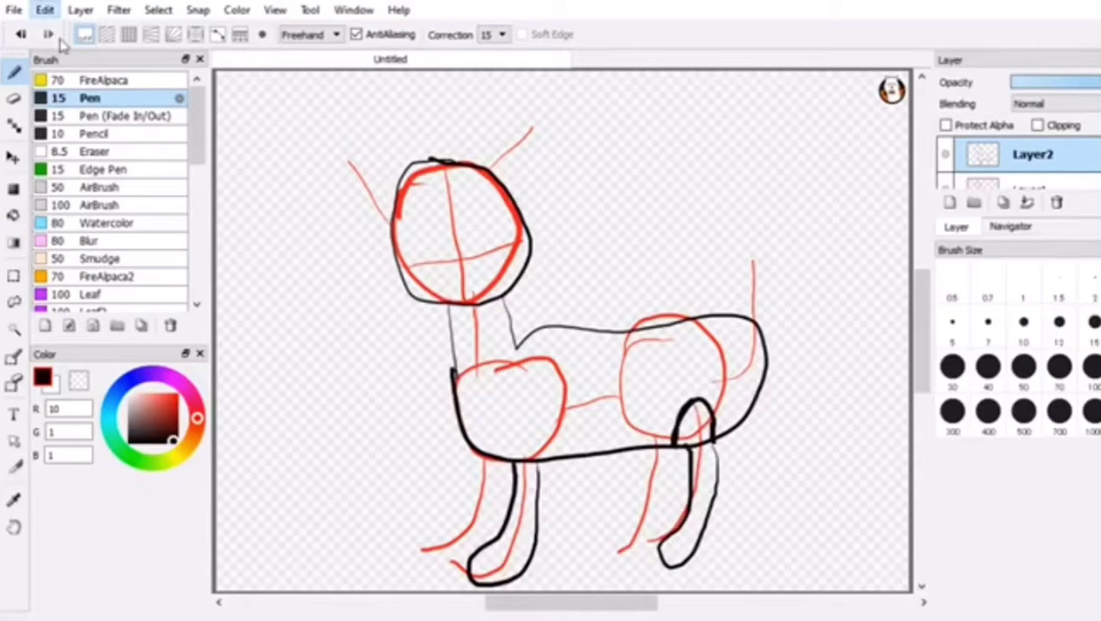
key("ctrl+z")
key("ctrl+z")
key("ctrl+z")
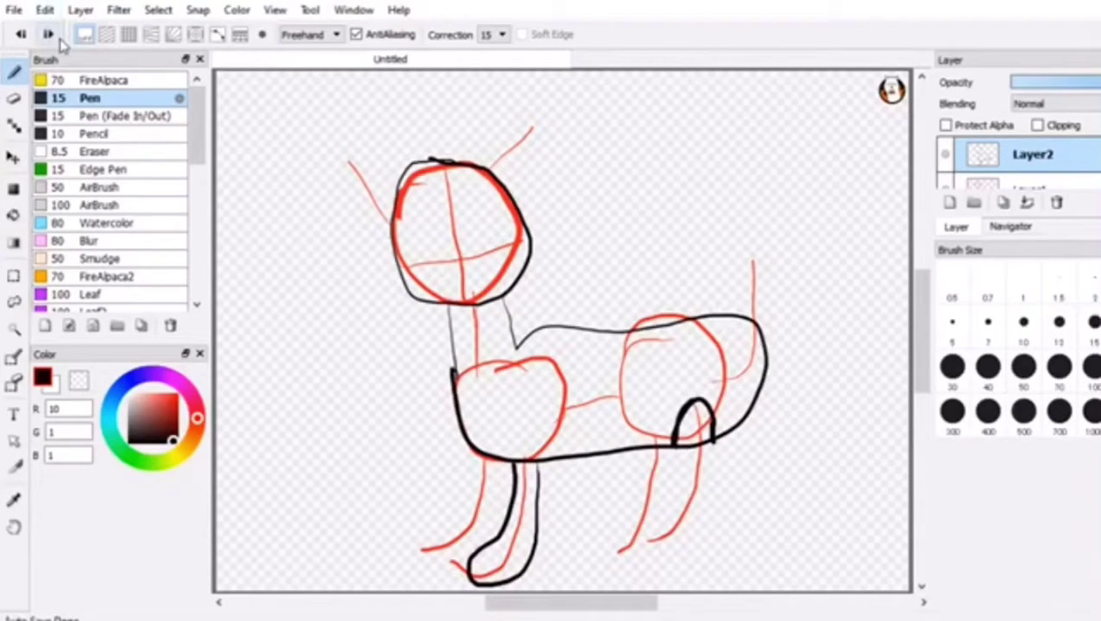
Step: Draw the near hind leg and paw in black, running from the thigh arch down along the right-hand red hind leg guide
left_click_drag(712, 442, 715, 477)
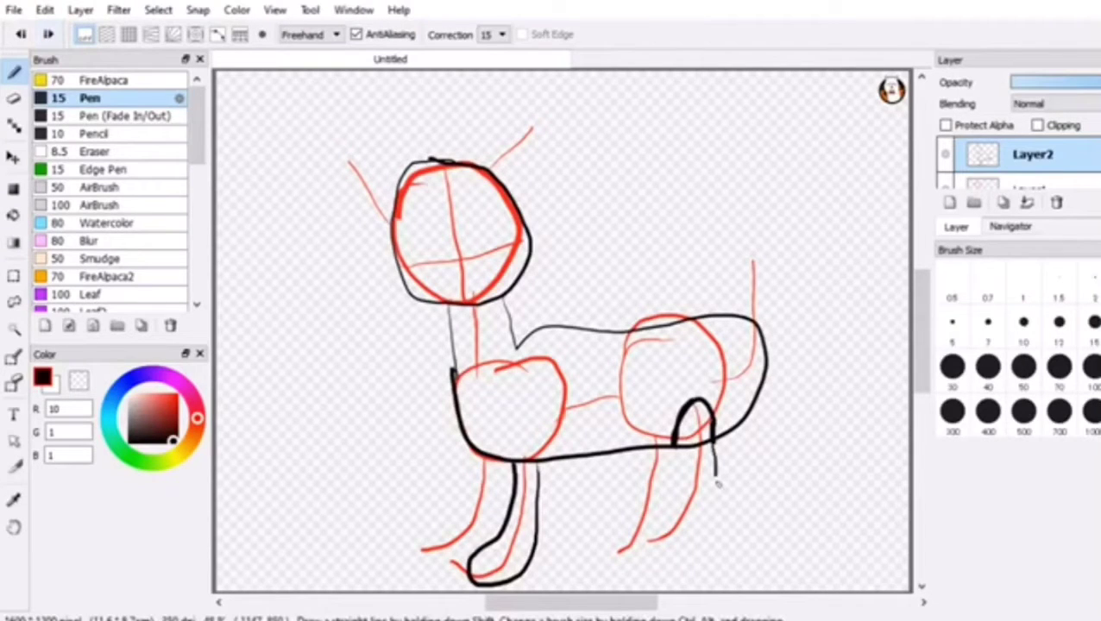
mouse_move(717, 483)
left_mouse_down()
mouse_move(681, 490)
mouse_move(676, 435)
left_mouse_up()
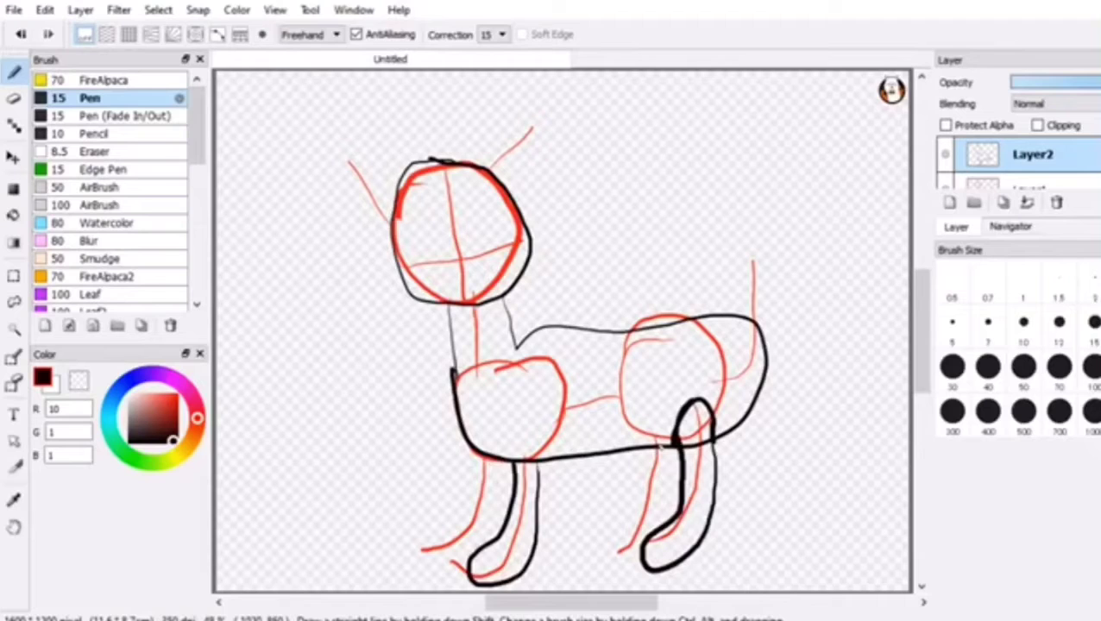
left_click_drag(636, 552, 635, 466)
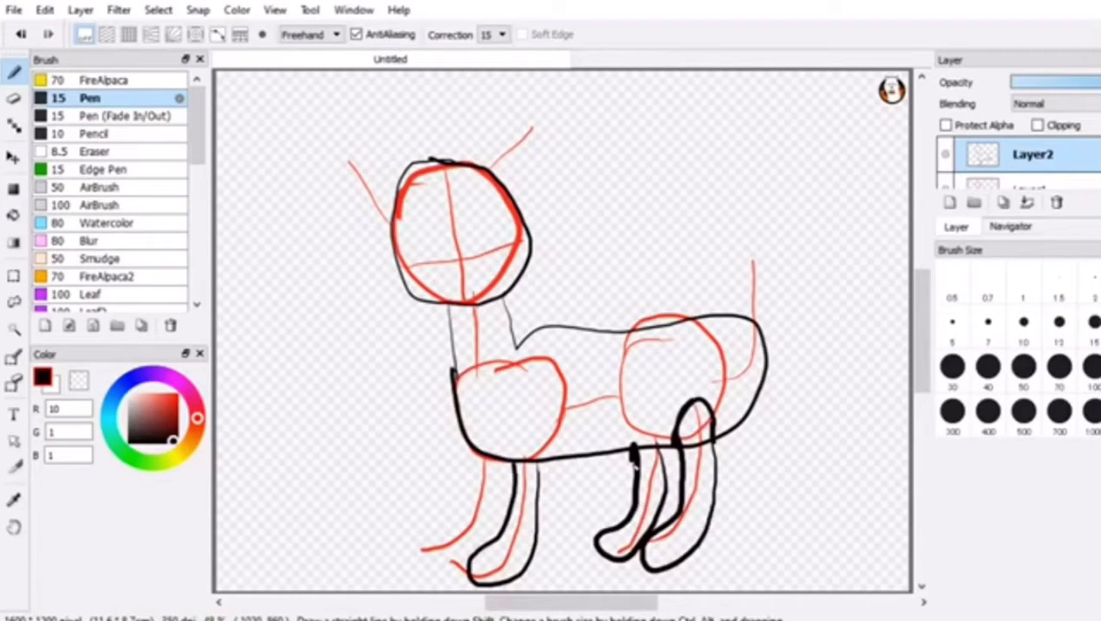
left_click_drag(634, 466, 634, 487)
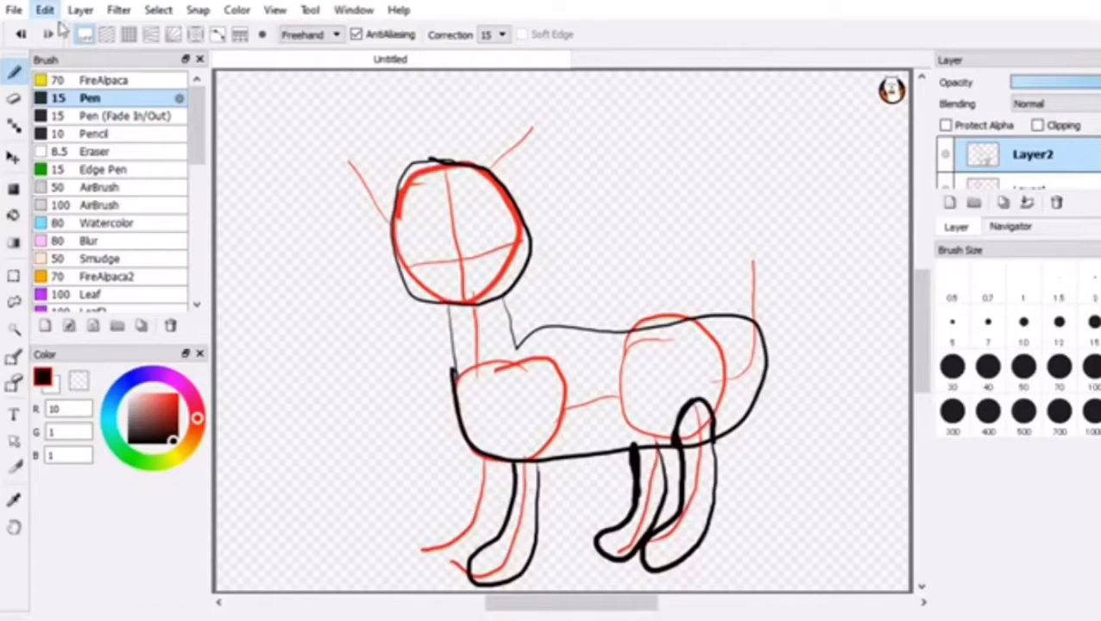
key("ctrl+z")
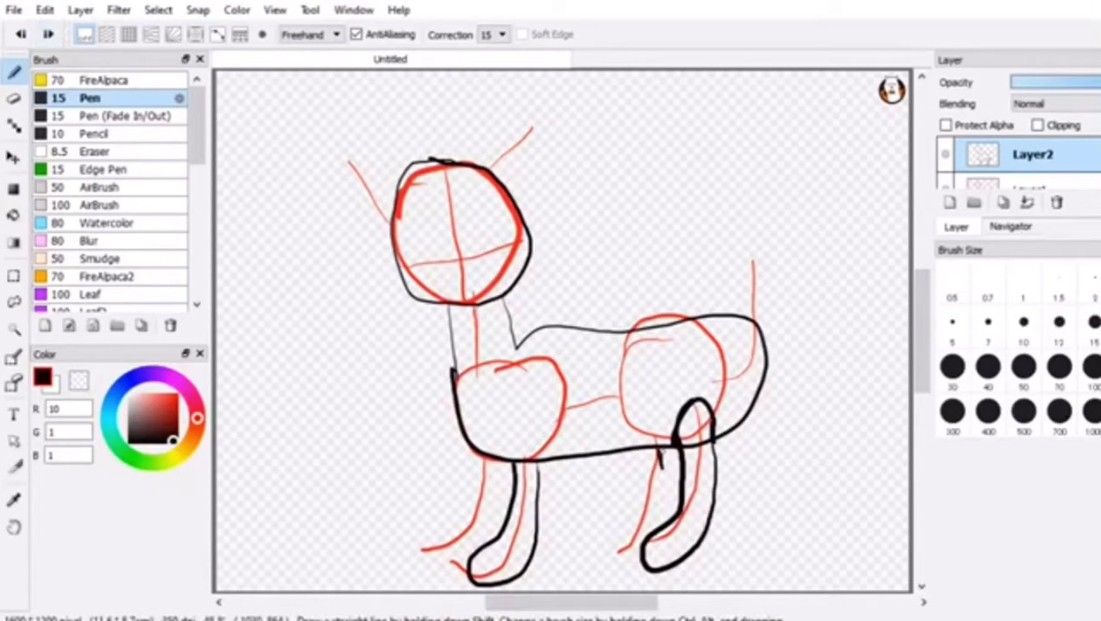
Step: Draw the far hind leg and paw in black around the left-hand red hind leg guide, tucked behind the near hind leg
left_click_drag(660, 468, 617, 571)
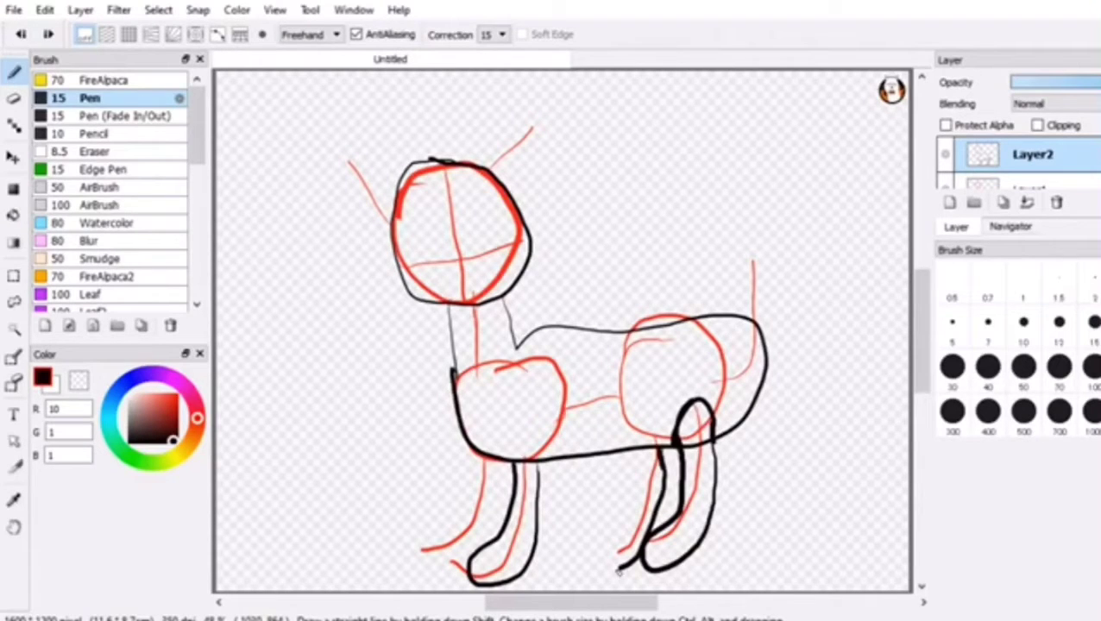
left_click_drag(639, 445, 631, 559)
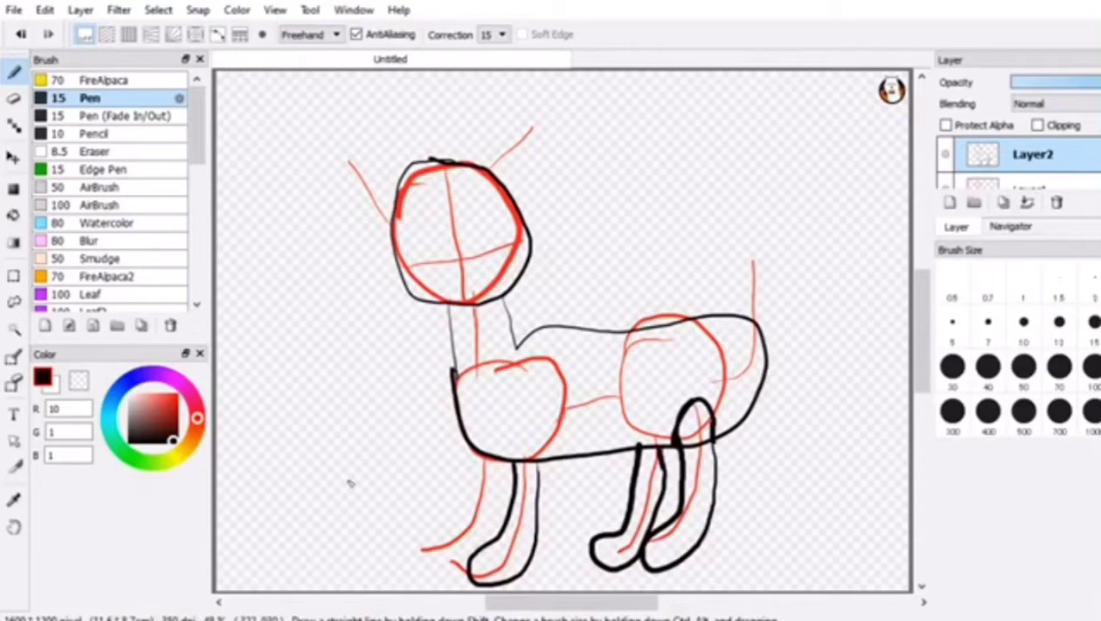
left_click_drag(499, 459, 449, 555)
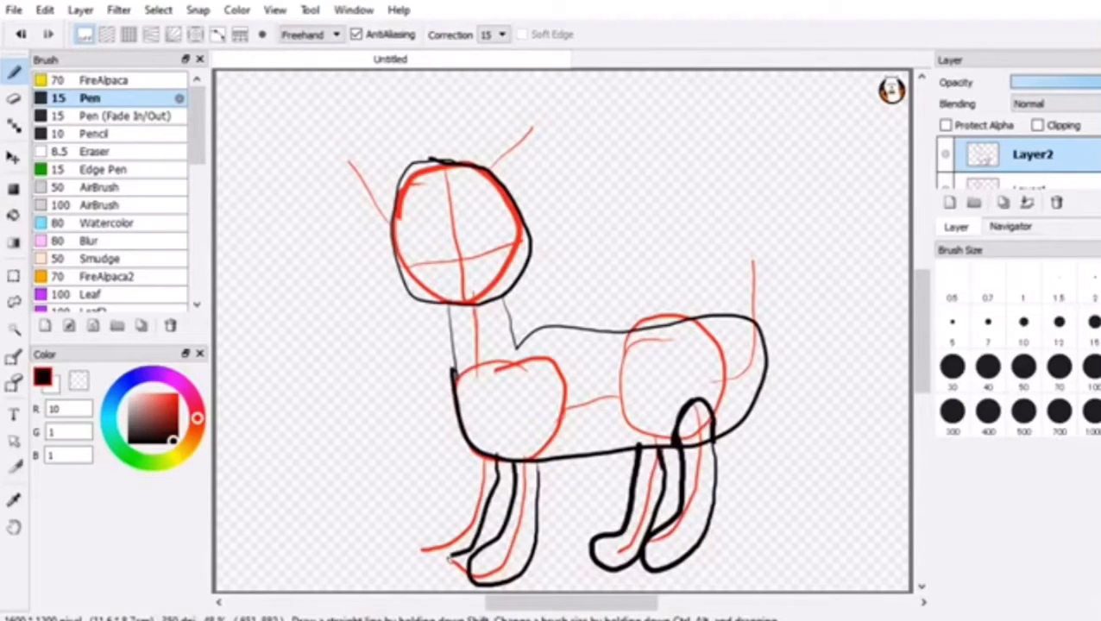
left_click_drag(448, 558, 470, 473)
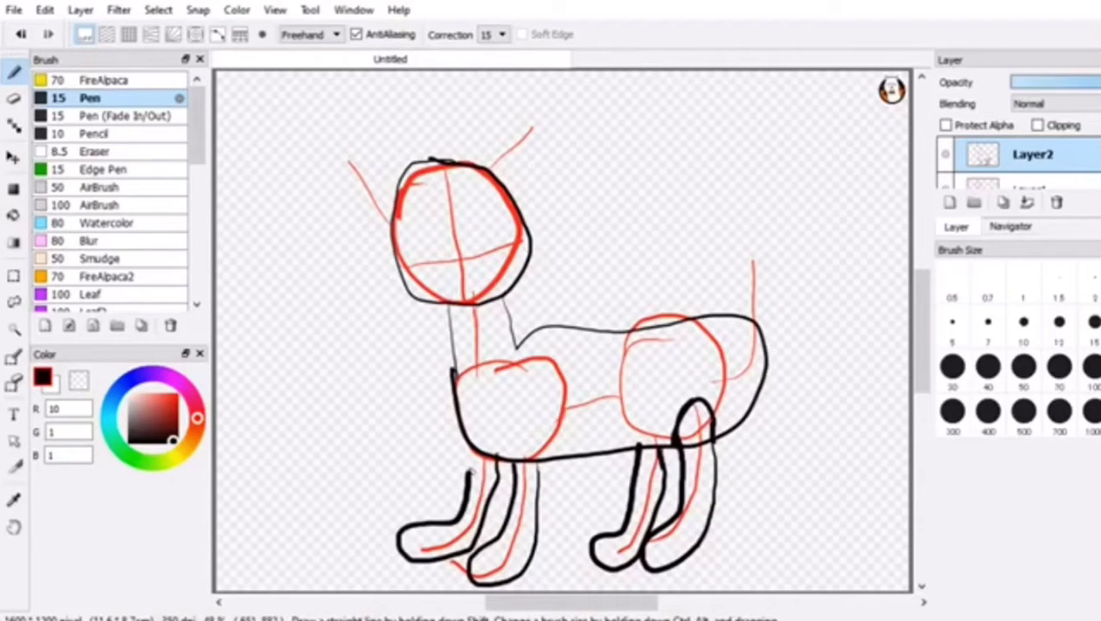
left_click_drag(471, 473, 473, 452)
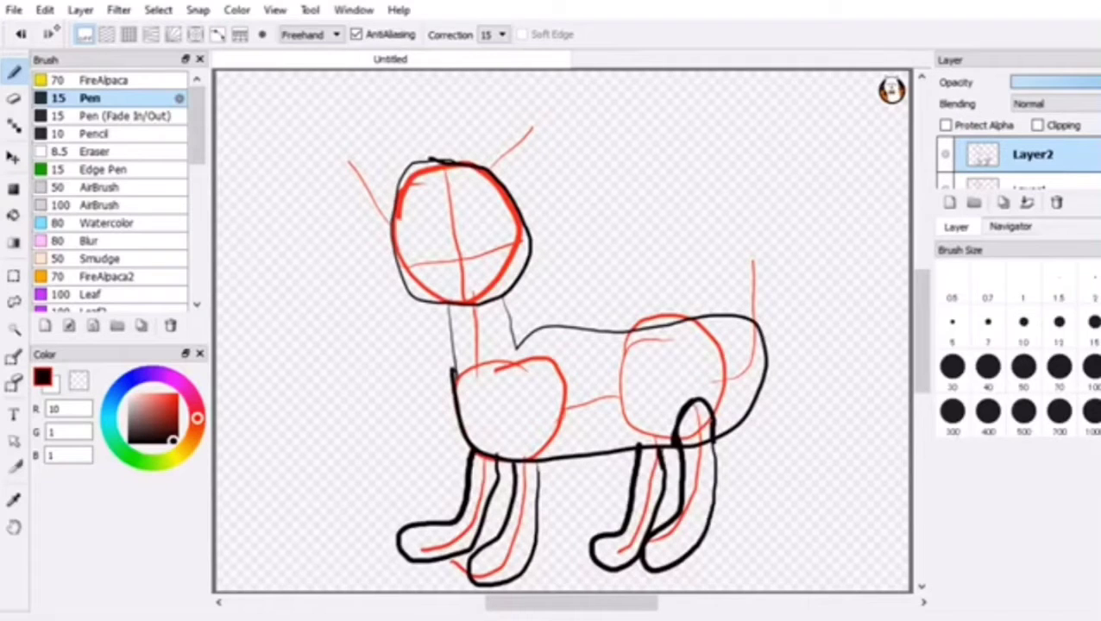
key("ctrl+z")
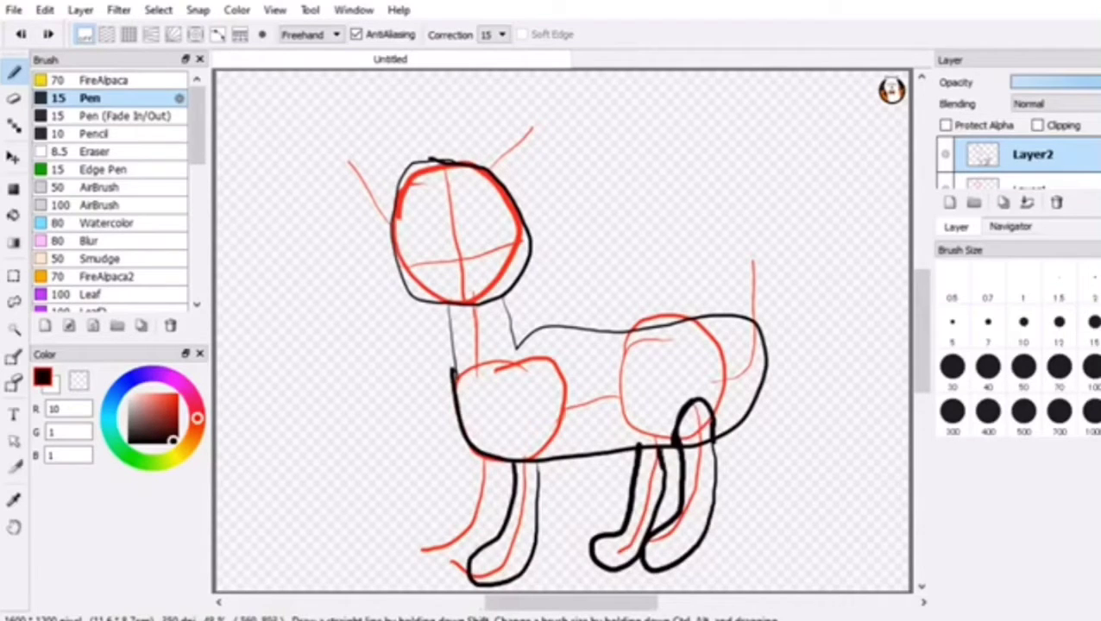
mouse_move(496, 455)
left_mouse_down()
mouse_move(416, 520)
mouse_move(466, 467)
left_mouse_up()
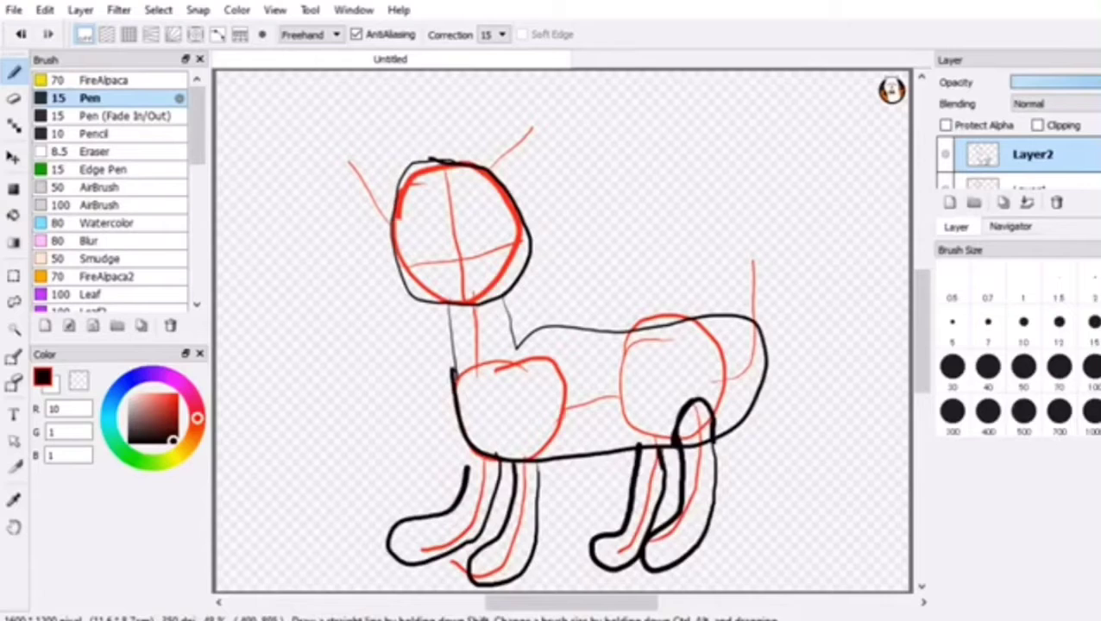
key("ctrl+z")
key("ctrl+z")
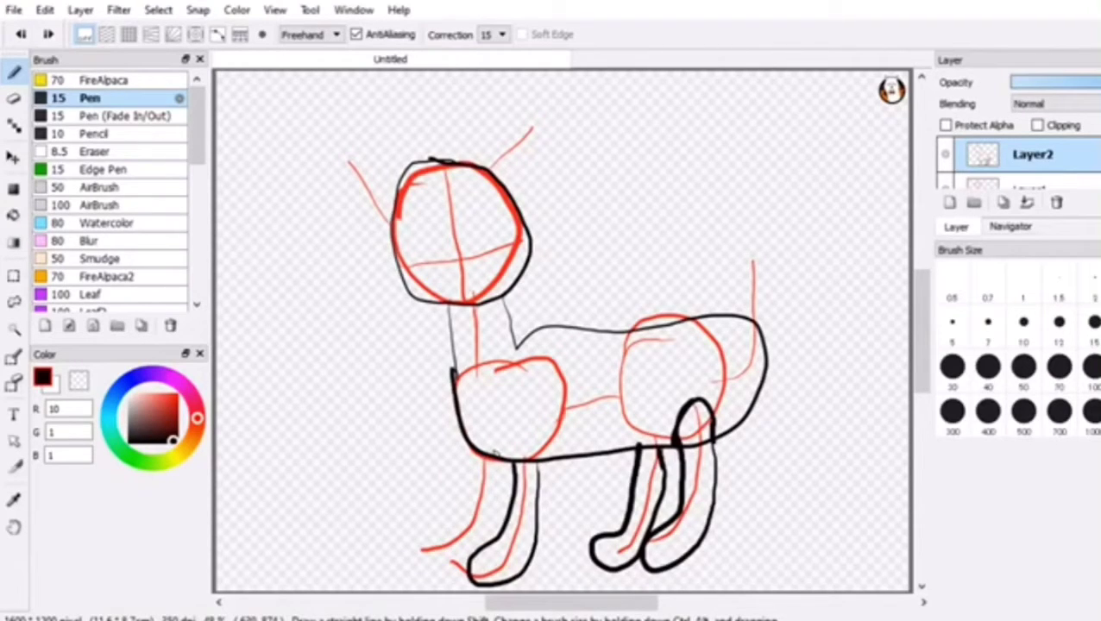
left_click_drag(468, 578, 463, 495)
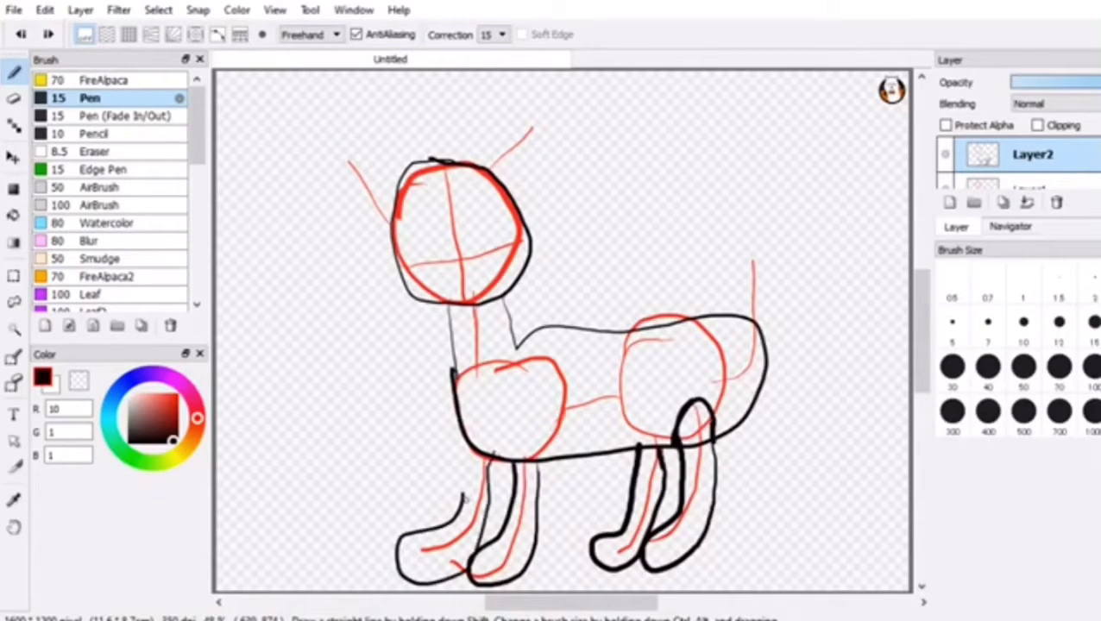
left_click_drag(463, 498, 460, 493)
scroll(112, 190, "down", 2)
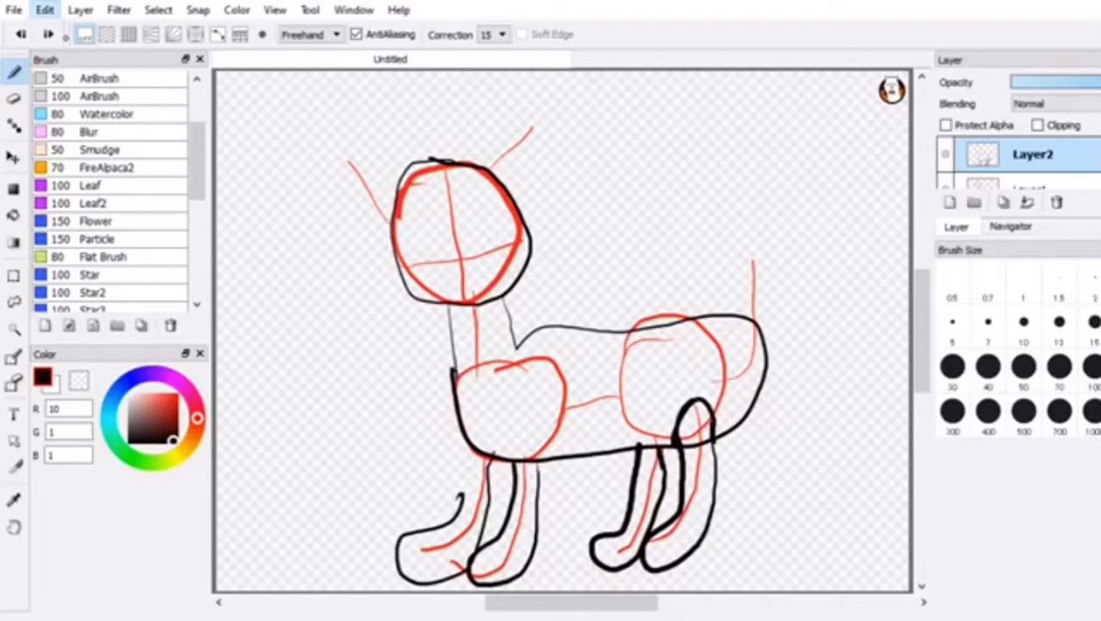
key("ctrl+z")
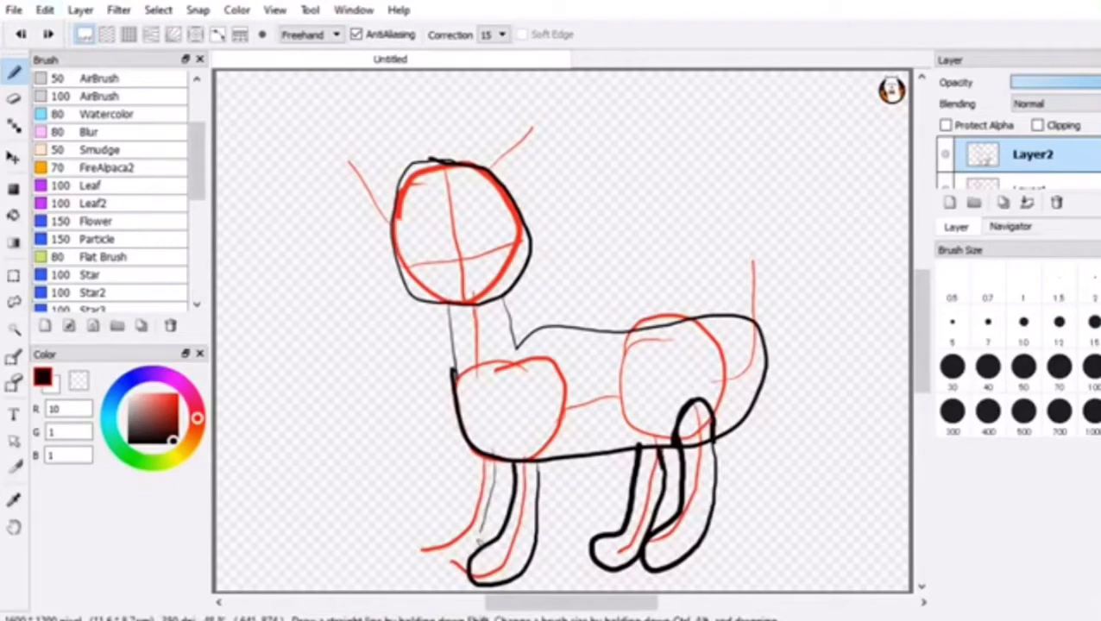
left_click_drag(462, 557, 488, 483)
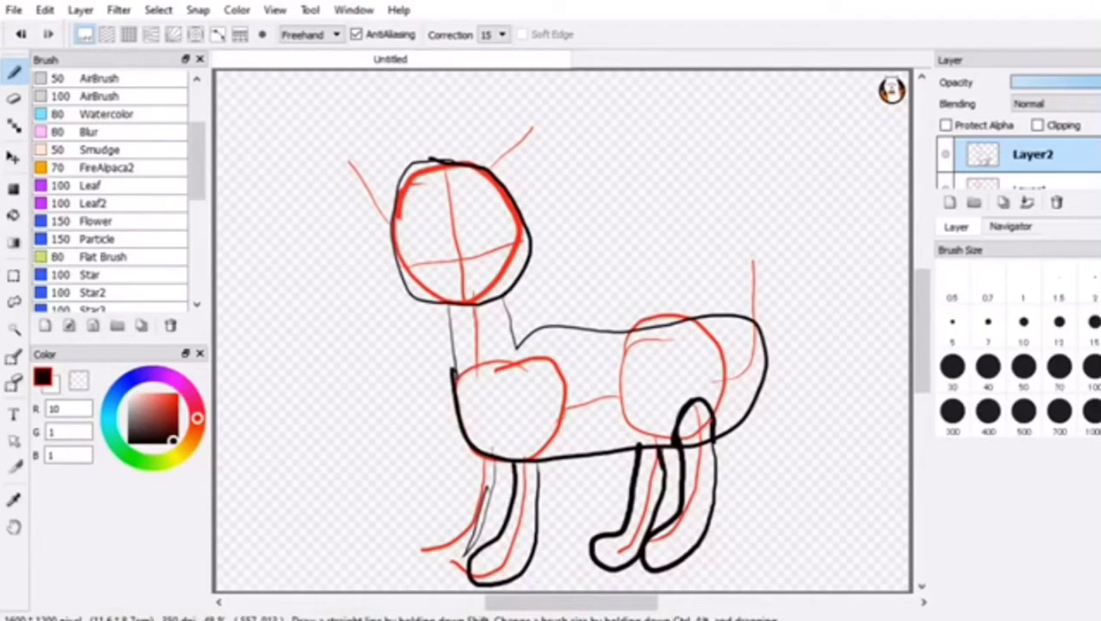
left_click(48, 33)
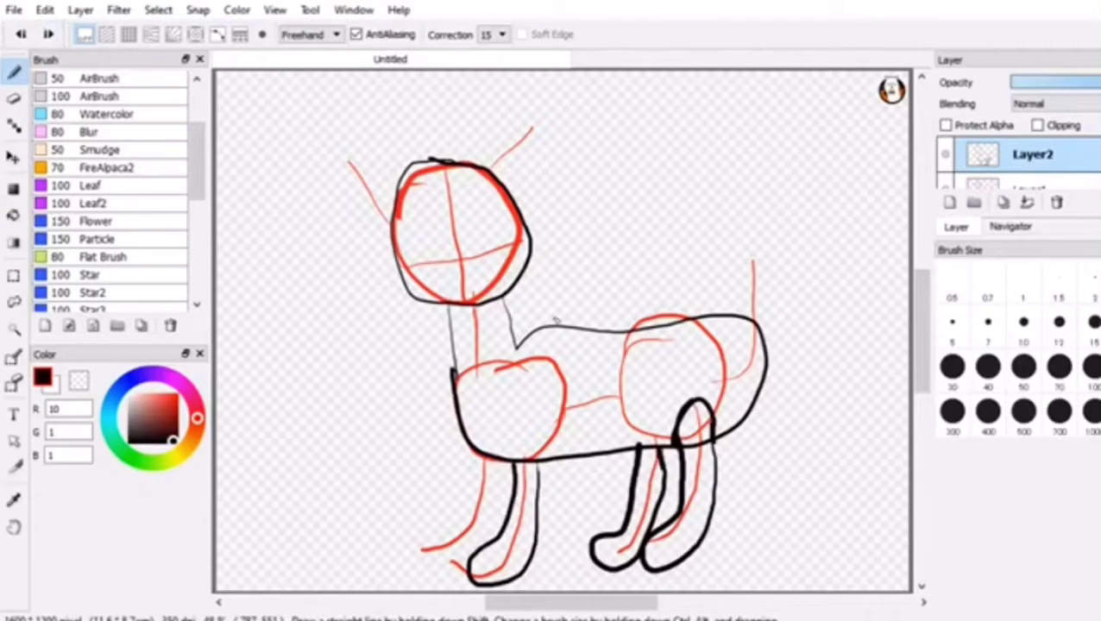
left_click_drag(500, 462, 456, 517)
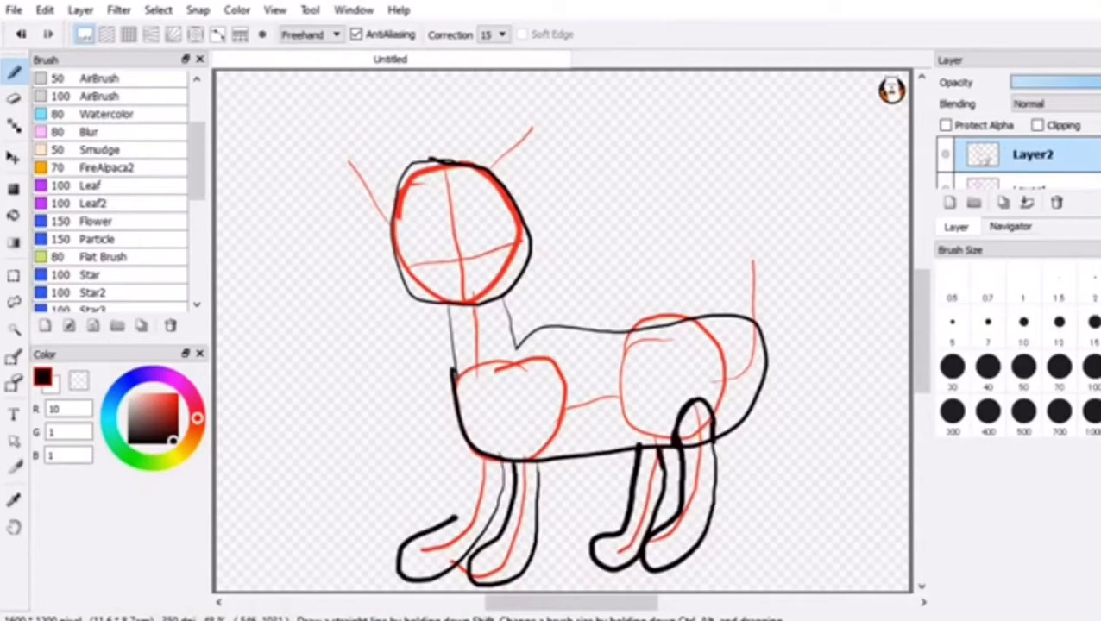
left_click_drag(452, 421, 456, 515)
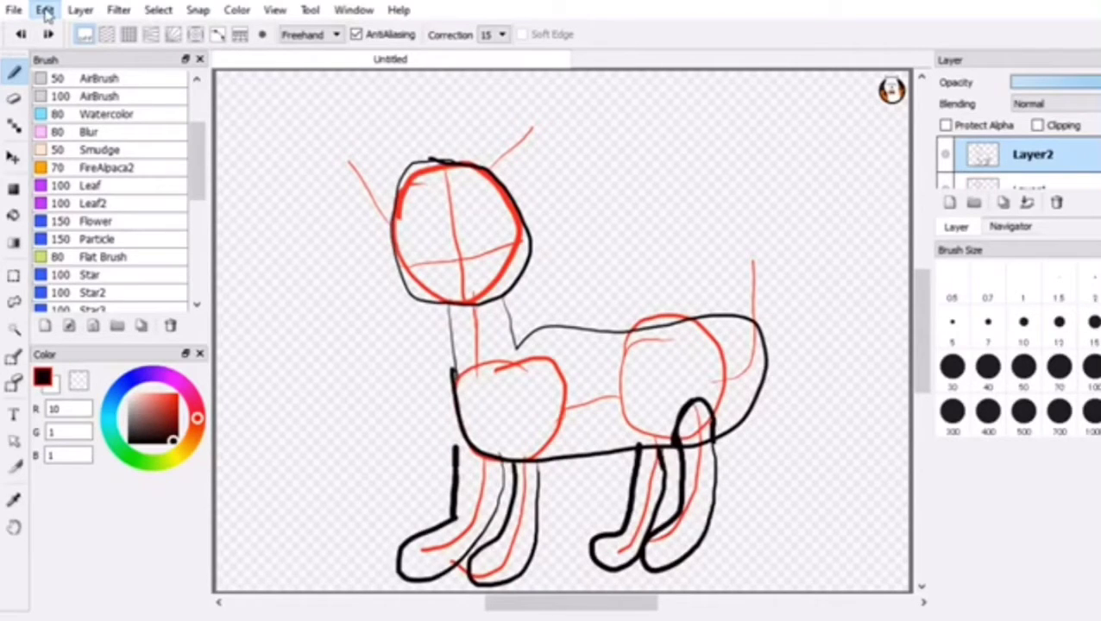
key("ctrl+z")
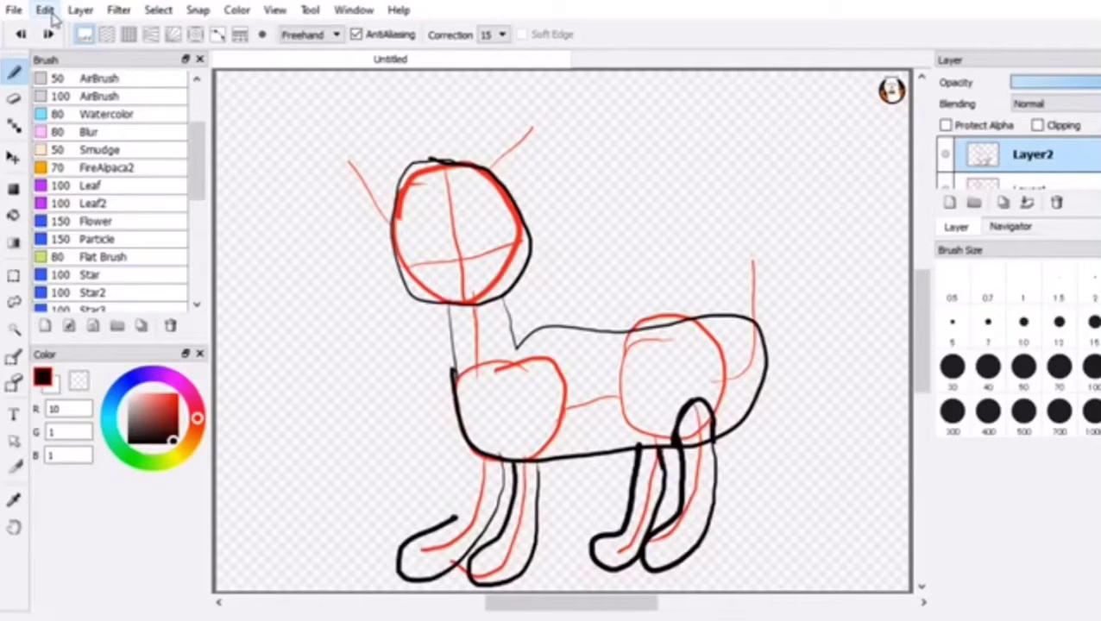
key("ctrl+z")
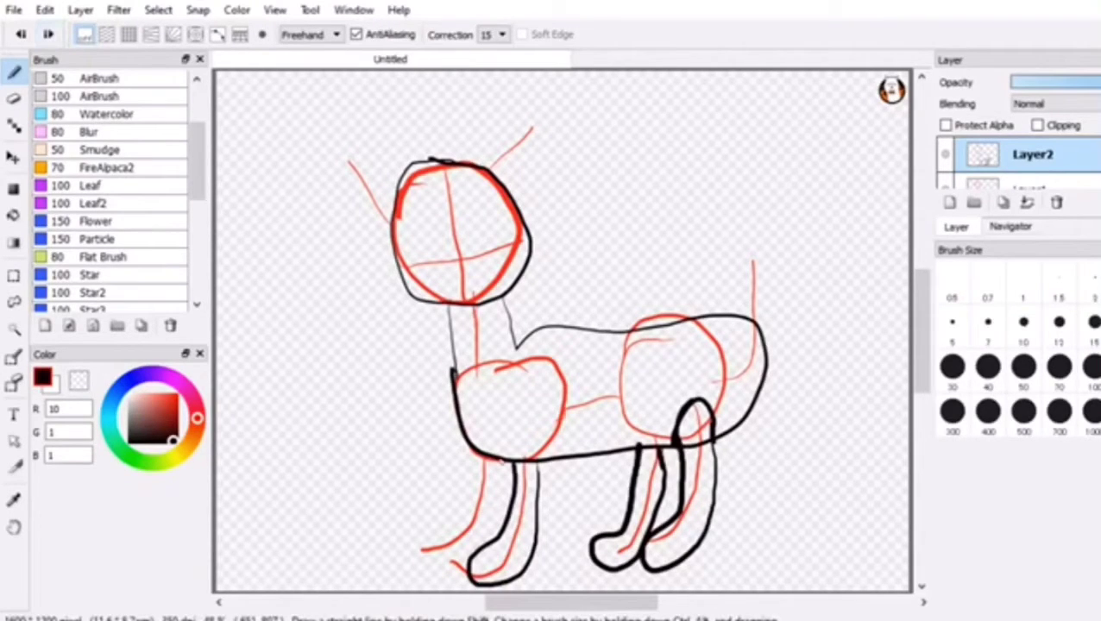
Step: Draw the far front leg and paw in black around the left-hand red front leg guide, joining both sides to the chest
left_click_drag(499, 460, 494, 515)
left_click_drag(472, 455, 496, 462)
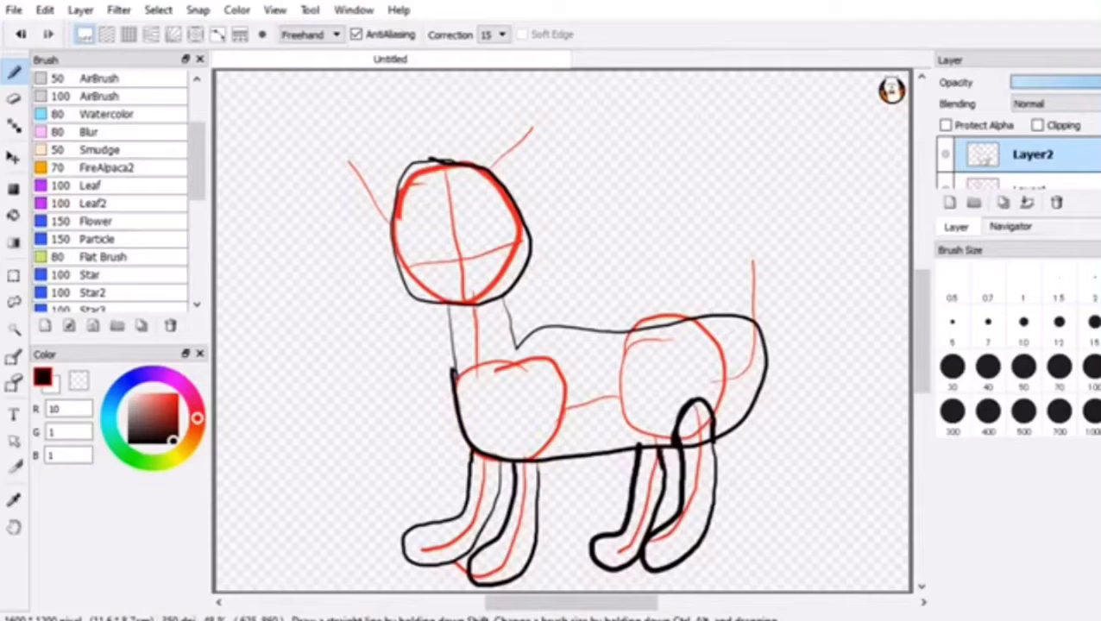
Step: Draw a thick upward-curving tail on the rump and two large pointed ears on the head, following the red guide lines
mouse_move(764, 382)
left_mouse_down()
mouse_move(777, 231)
mouse_move(766, 341)
left_mouse_up()
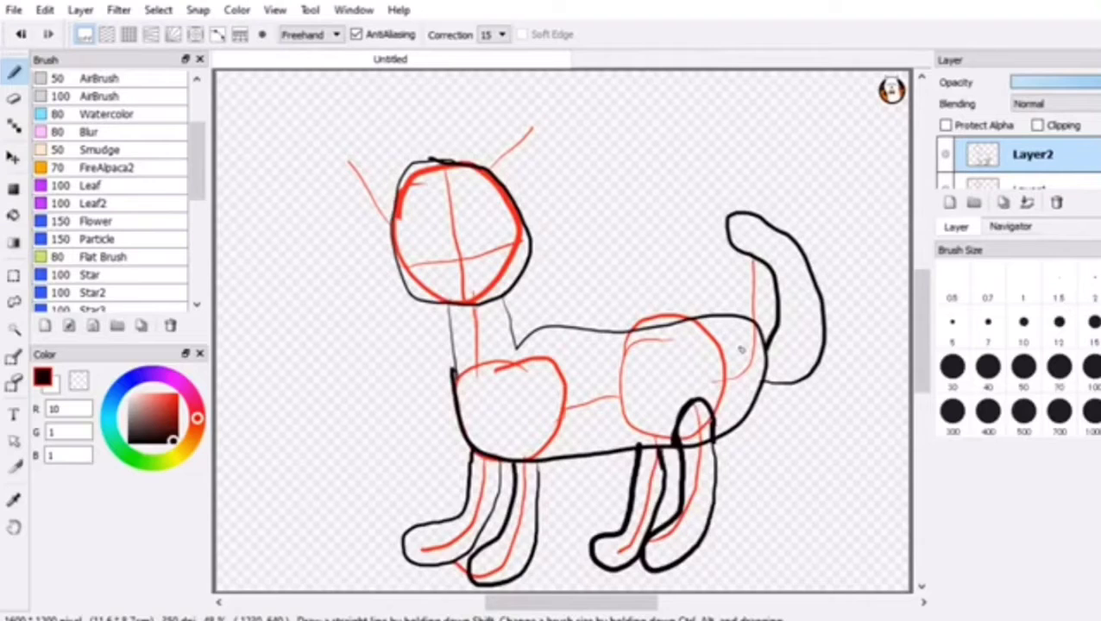
mouse_move(393, 240)
left_mouse_down()
mouse_move(435, 160)
mouse_move(553, 227)
left_mouse_up()
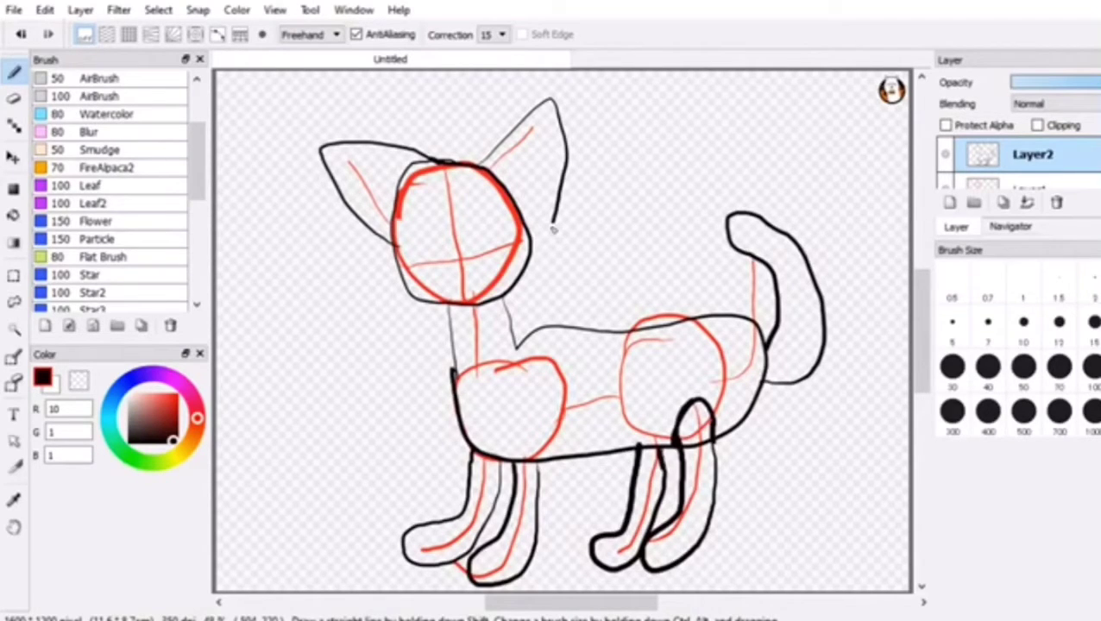
left_click_drag(553, 228, 528, 257)
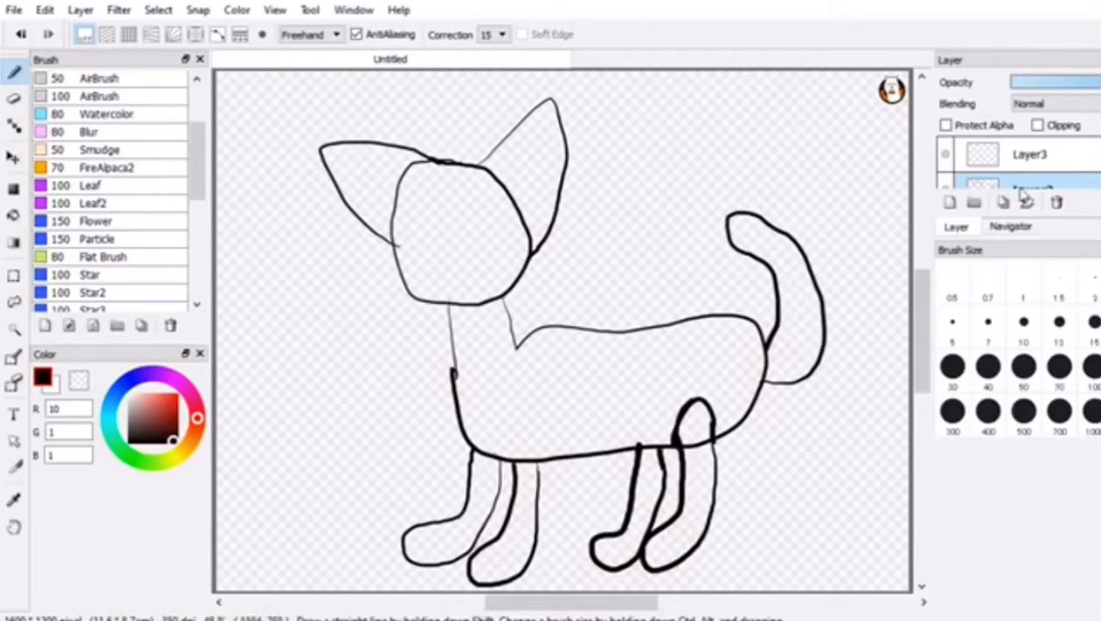
Step: Zoom in on the head and show the red guide sketch on Layer1 again beneath the black line art
left_click(1010, 226)
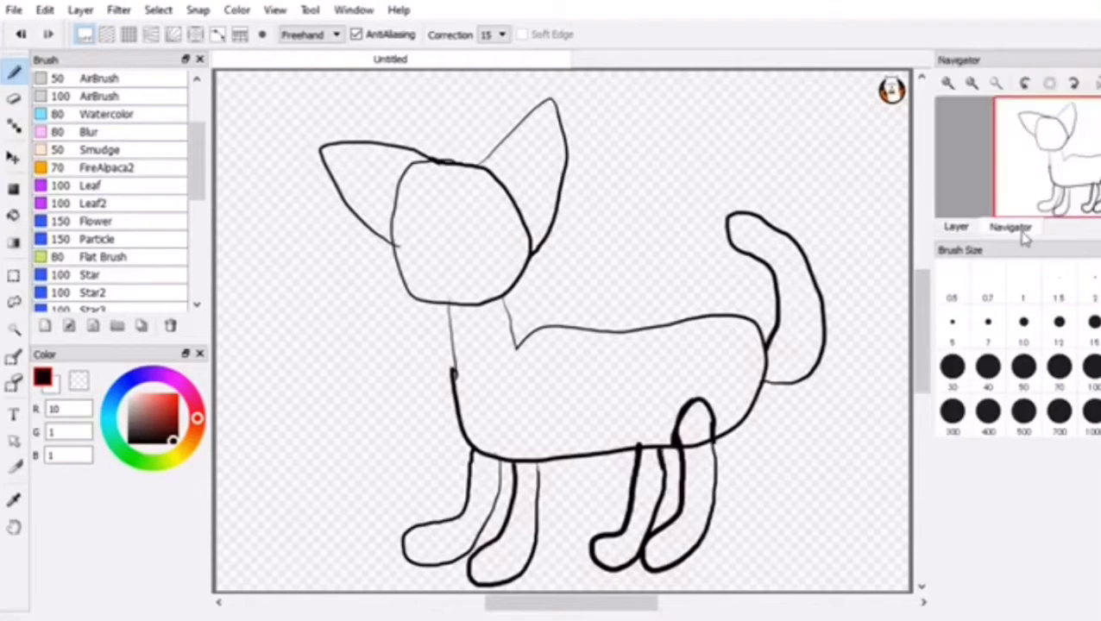
left_click(948, 85)
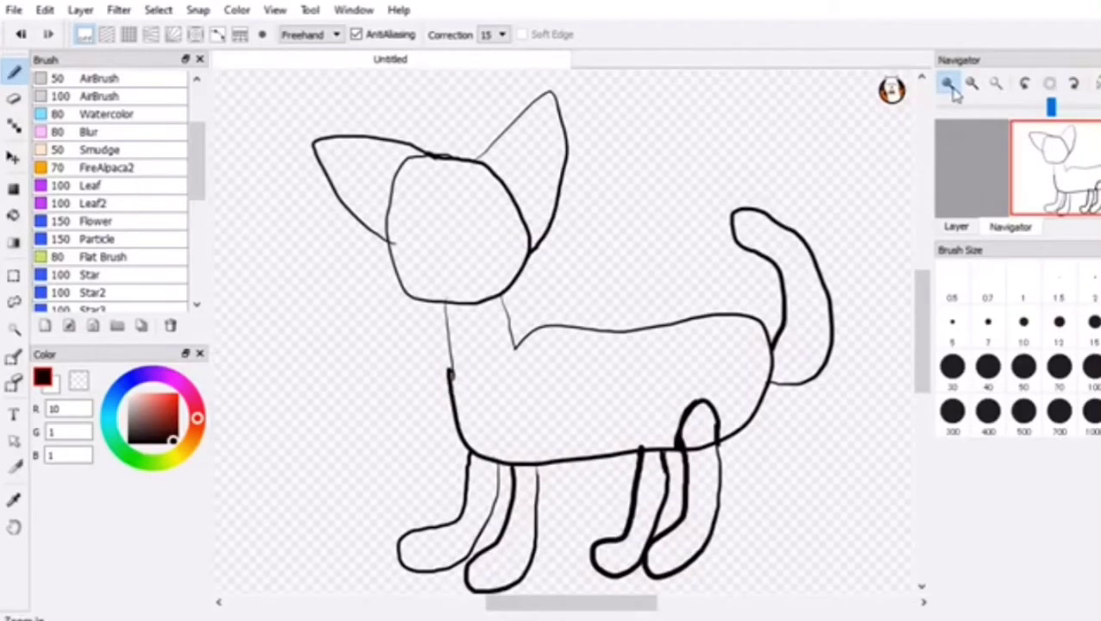
left_click(949, 85)
left_click(948, 84)
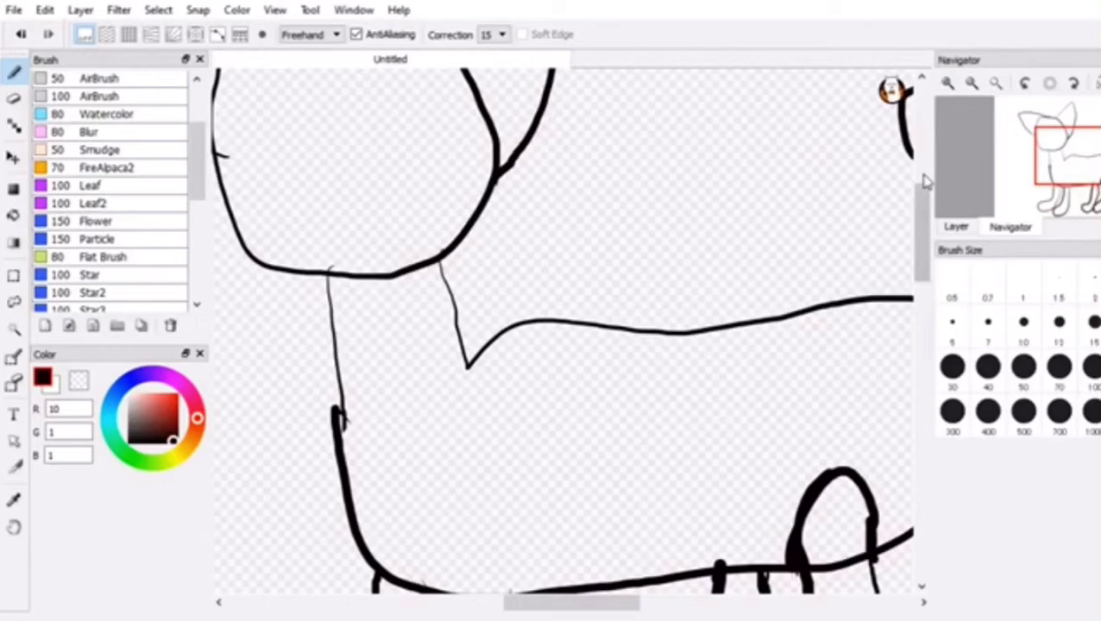
left_click(1068, 152)
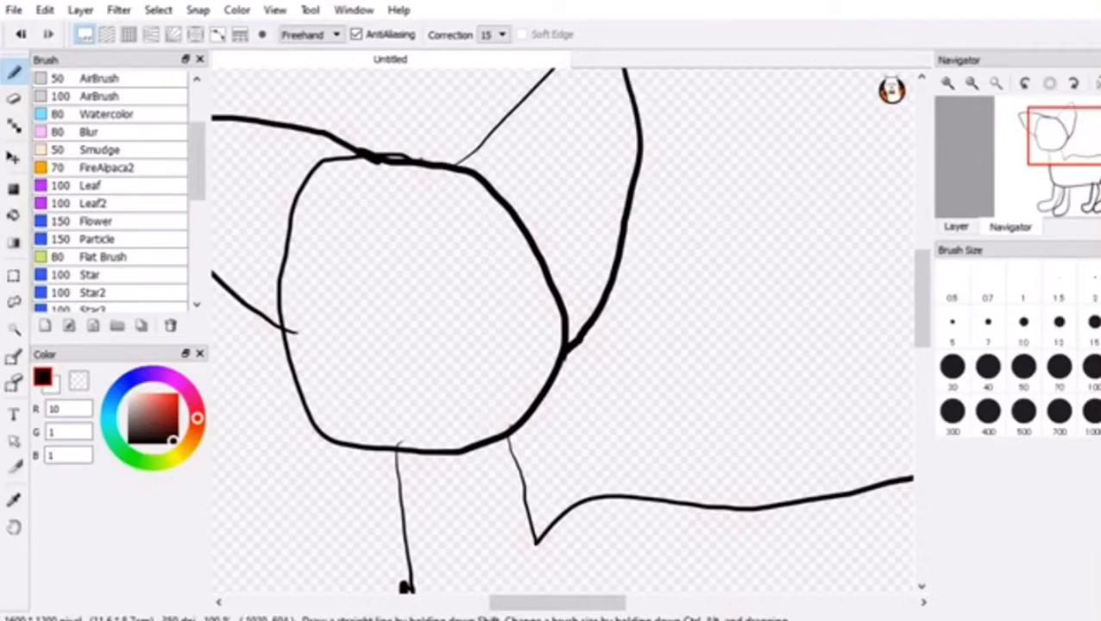
left_click(956, 227)
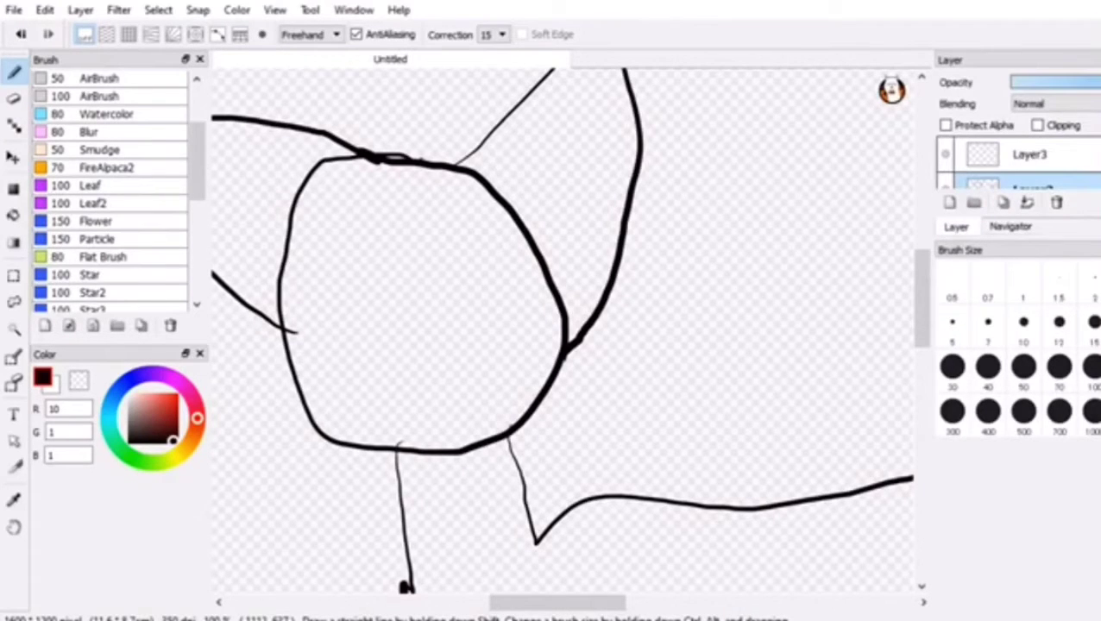
scroll(1018, 168, "down", 1)
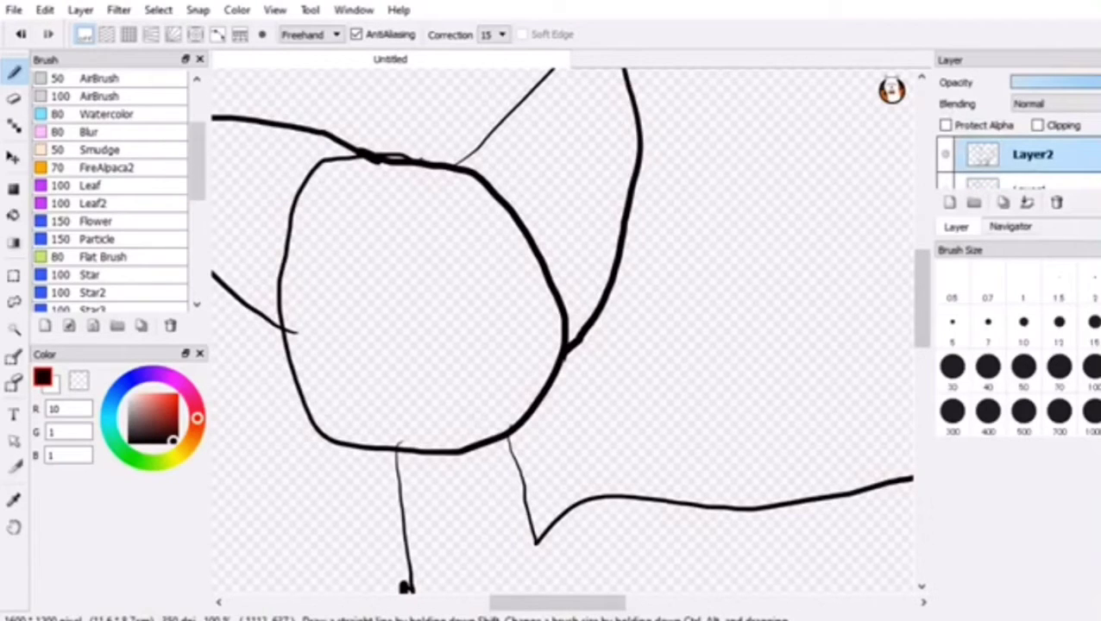
scroll(952, 177, "down", 1)
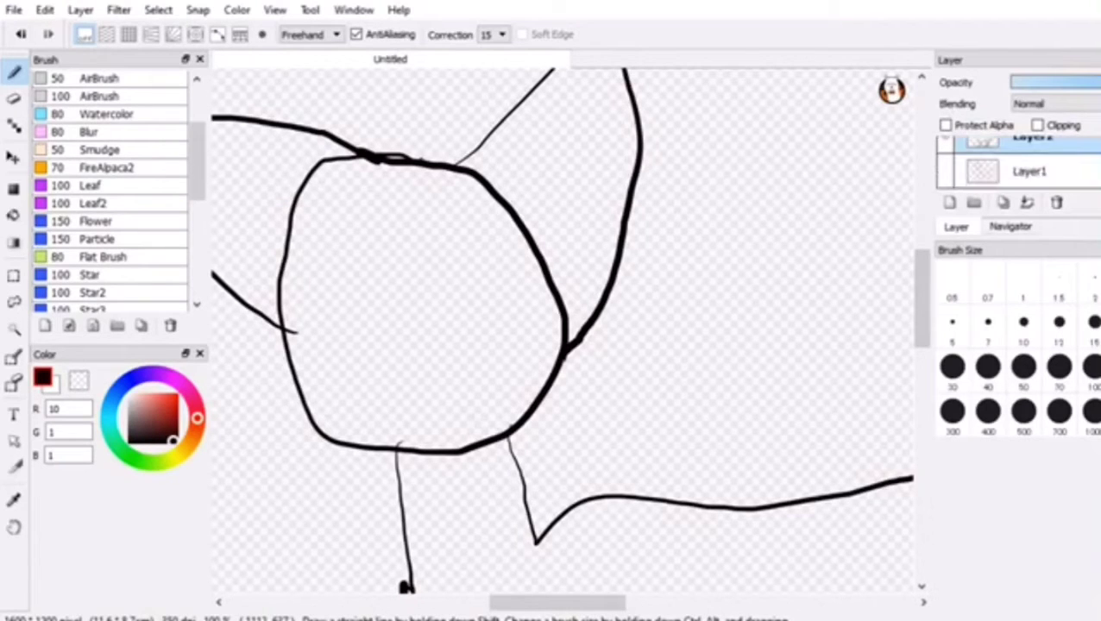
left_click(949, 175)
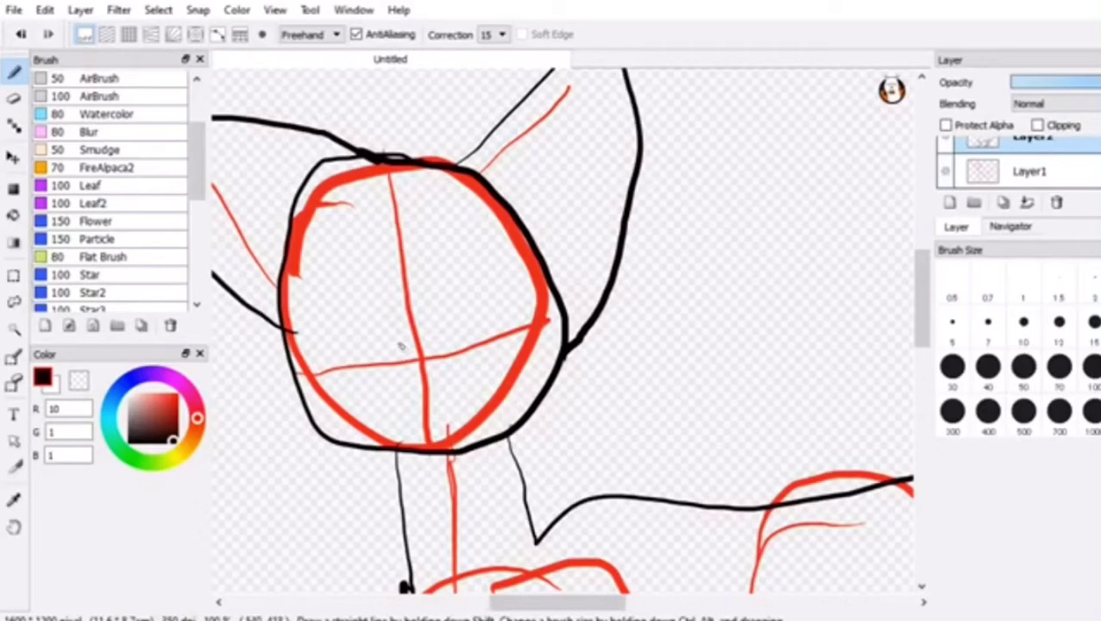
Step: Draw a small rounded nose and a two-curved mouth in black around the vertical red guide line on the lower face
mouse_move(399, 345)
left_mouse_down()
mouse_move(447, 346)
mouse_move(454, 362)
mouse_move(409, 372)
mouse_move(400, 346)
mouse_move(412, 440)
mouse_move(400, 440)
mouse_move(382, 412)
mouse_move(396, 436)
mouse_move(425, 431)
left_mouse_up()
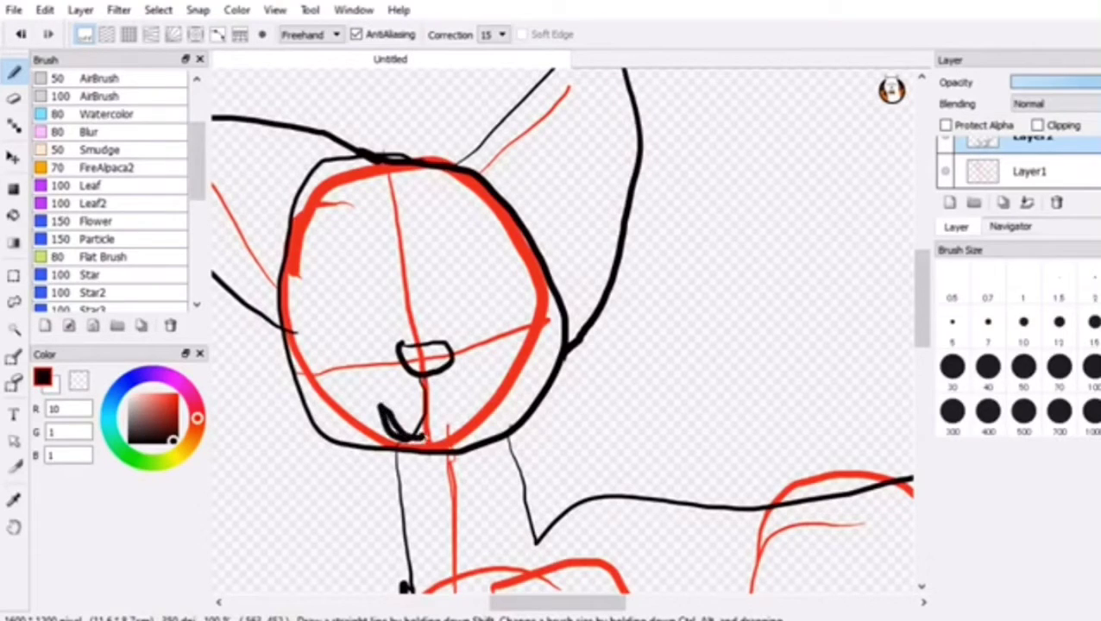
mouse_move(423, 373)
left_mouse_down()
mouse_move(423, 436)
mouse_move(474, 405)
left_mouse_up()
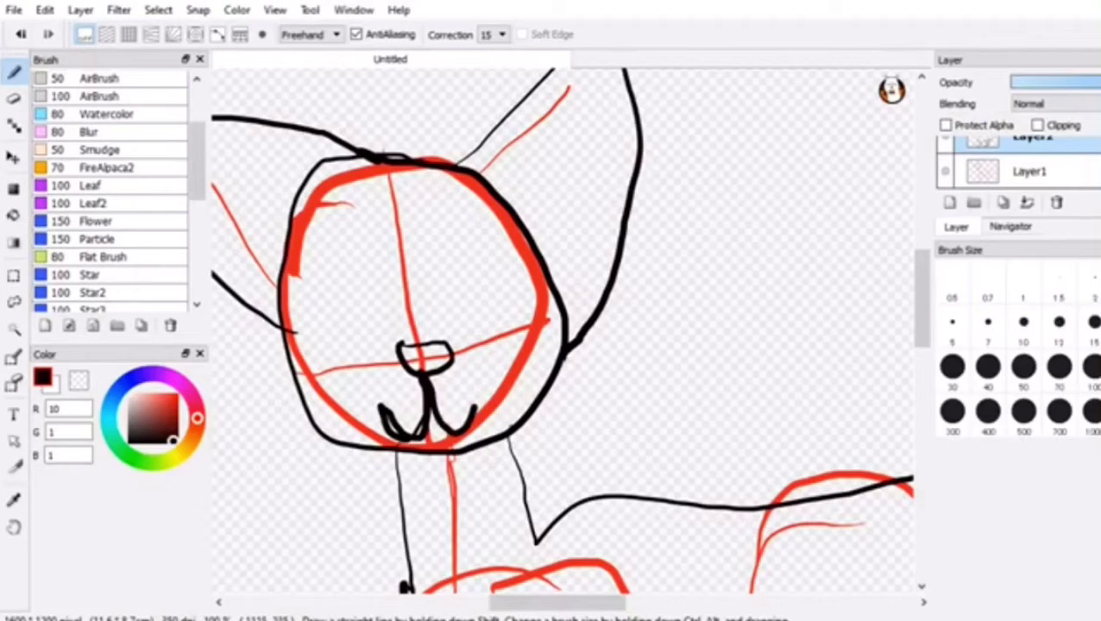
Step: On Layer3, draw two small outlined eyes above the nose, one each side of the vertical red guide, redrawing any misshapen attempt
key("ctrl+shift+n")
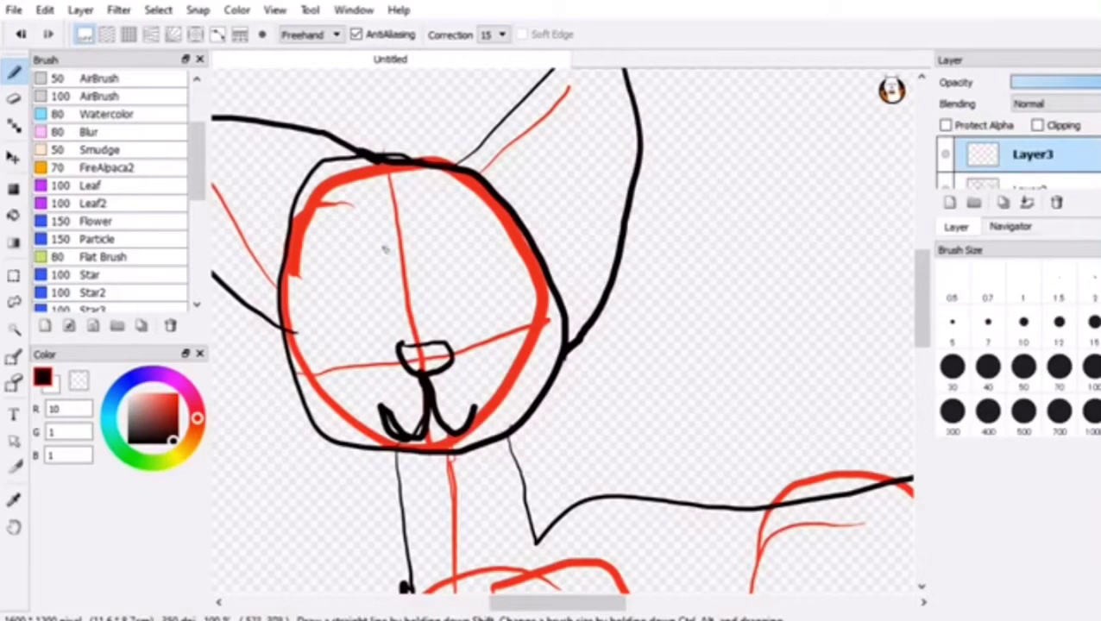
mouse_move(387, 268)
left_mouse_down()
mouse_move(366, 264)
mouse_move(375, 297)
mouse_move(397, 291)
mouse_move(371, 262)
mouse_move(395, 290)
mouse_move(365, 286)
mouse_move(392, 275)
mouse_move(381, 269)
left_mouse_up()
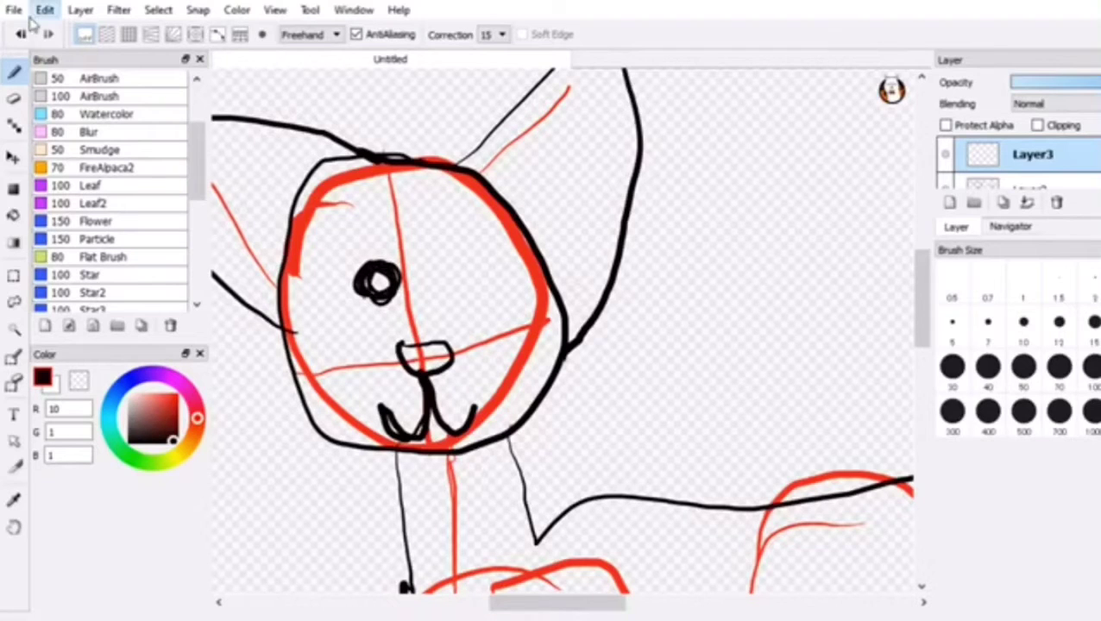
left_click(50, 35)
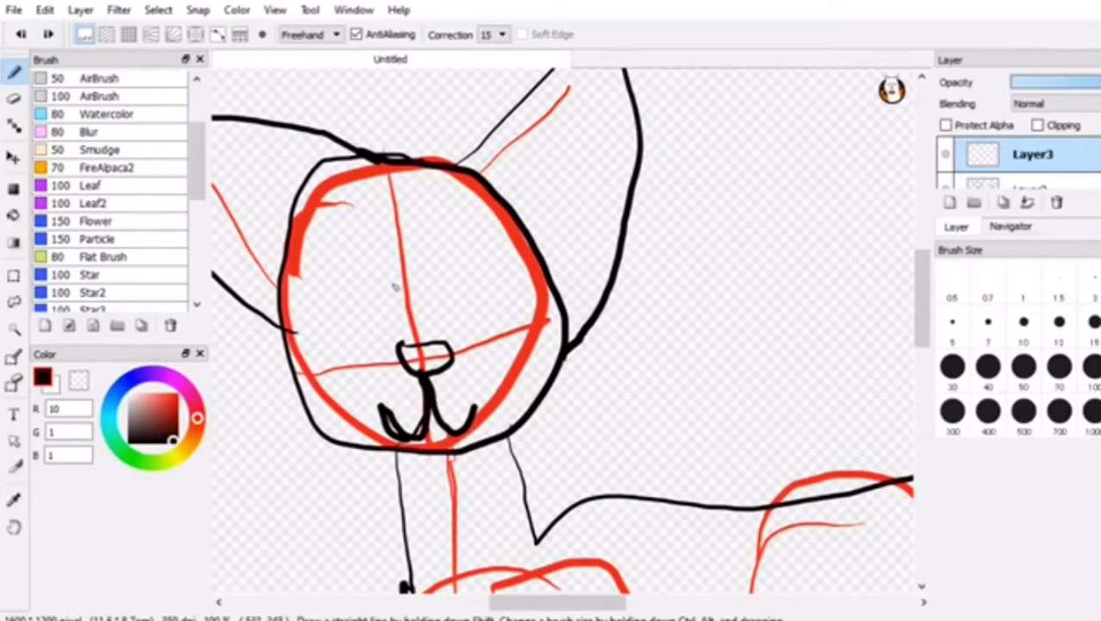
mouse_move(394, 283)
left_mouse_down()
mouse_move(370, 306)
mouse_move(405, 299)
mouse_move(393, 291)
mouse_move(424, 293)
mouse_move(436, 312)
mouse_move(463, 296)
mouse_move(418, 295)
mouse_move(464, 300)
left_mouse_up()
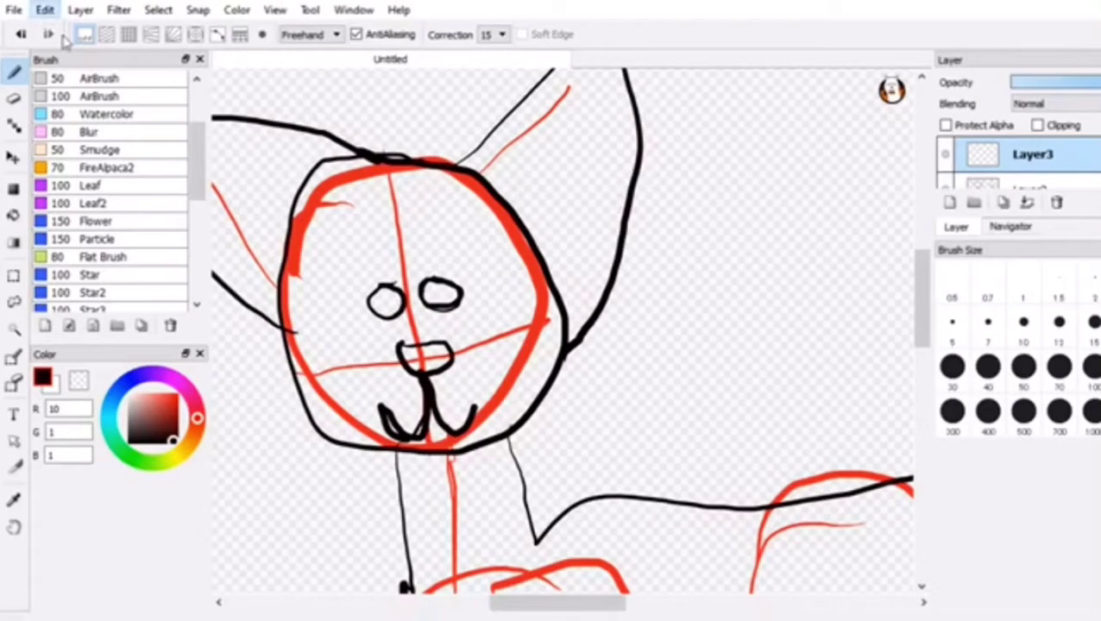
key("ctrl+z")
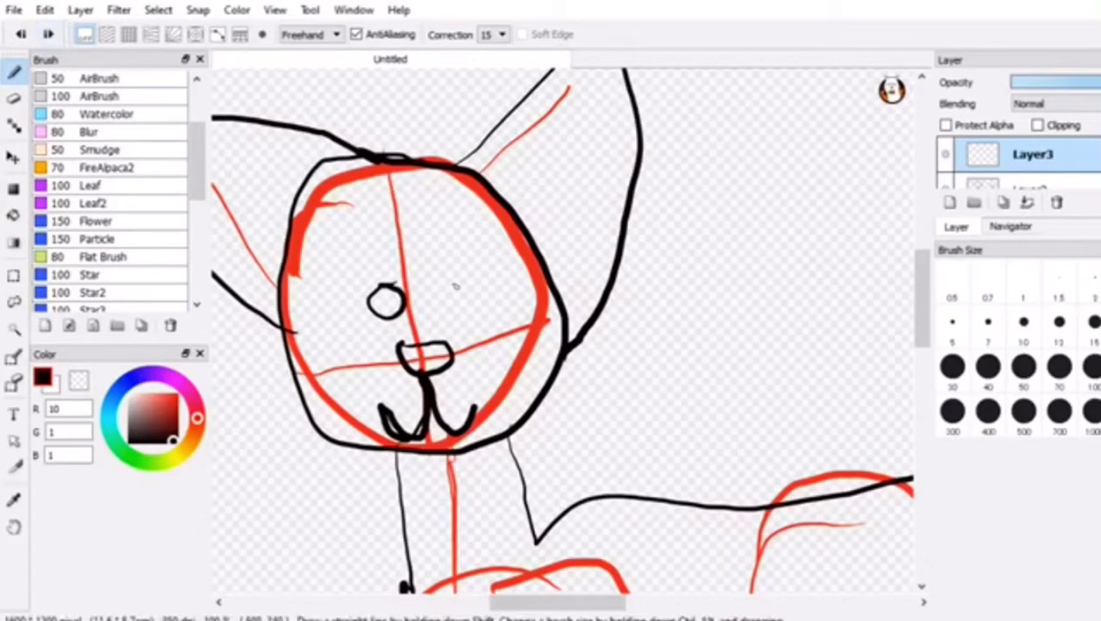
mouse_move(435, 276)
left_mouse_down()
mouse_move(433, 305)
mouse_move(431, 273)
left_mouse_up()
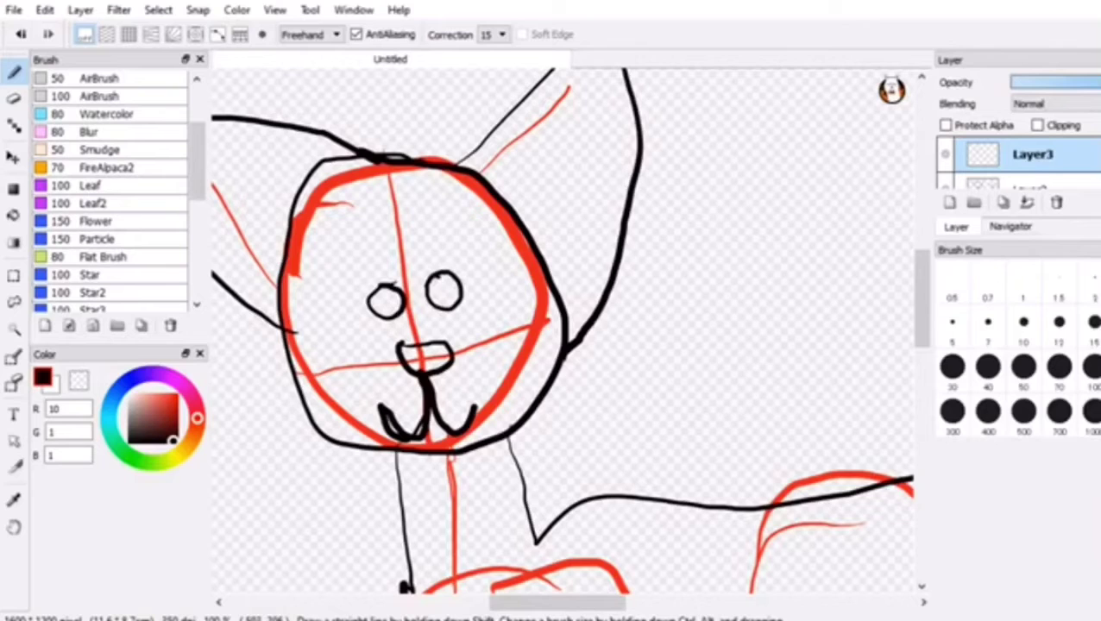
Step: Hide the red guide sketch on Layer1
key("ctrl+z")
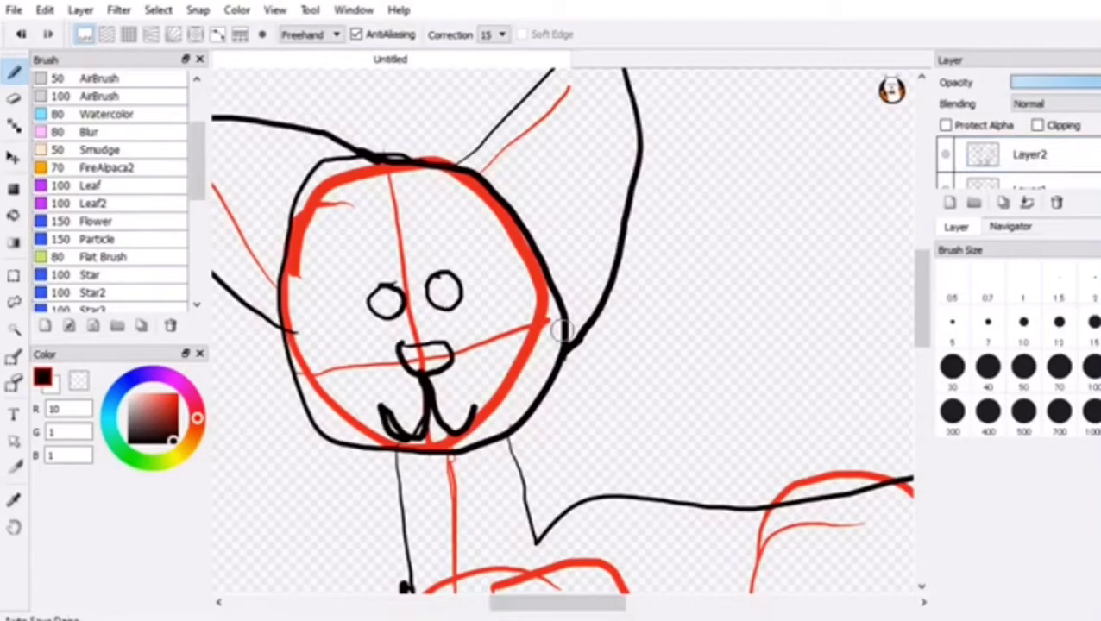
scroll(1007, 148, "down", 1)
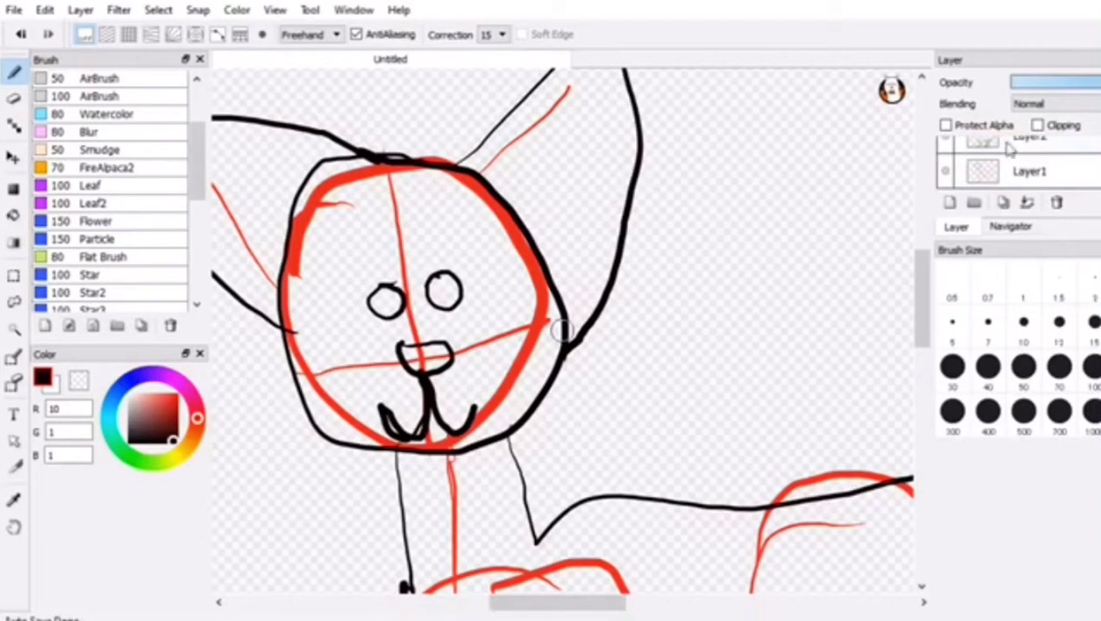
left_click(947, 173)
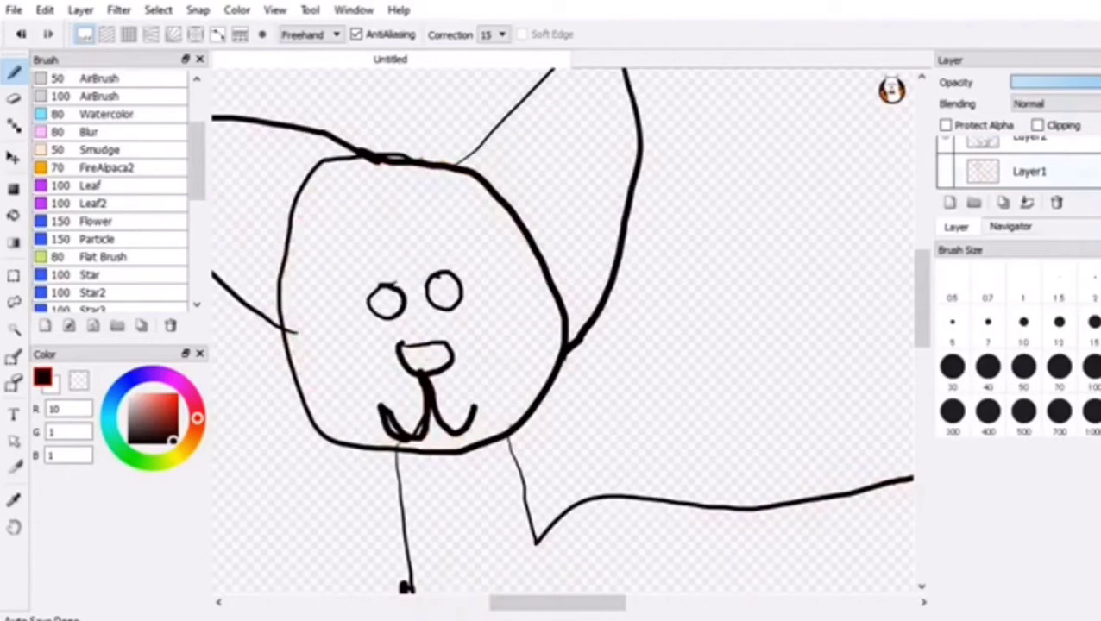
Step: Fill the nose with solid black on Layer3 using the Bucket tool
key("ctrl+y")
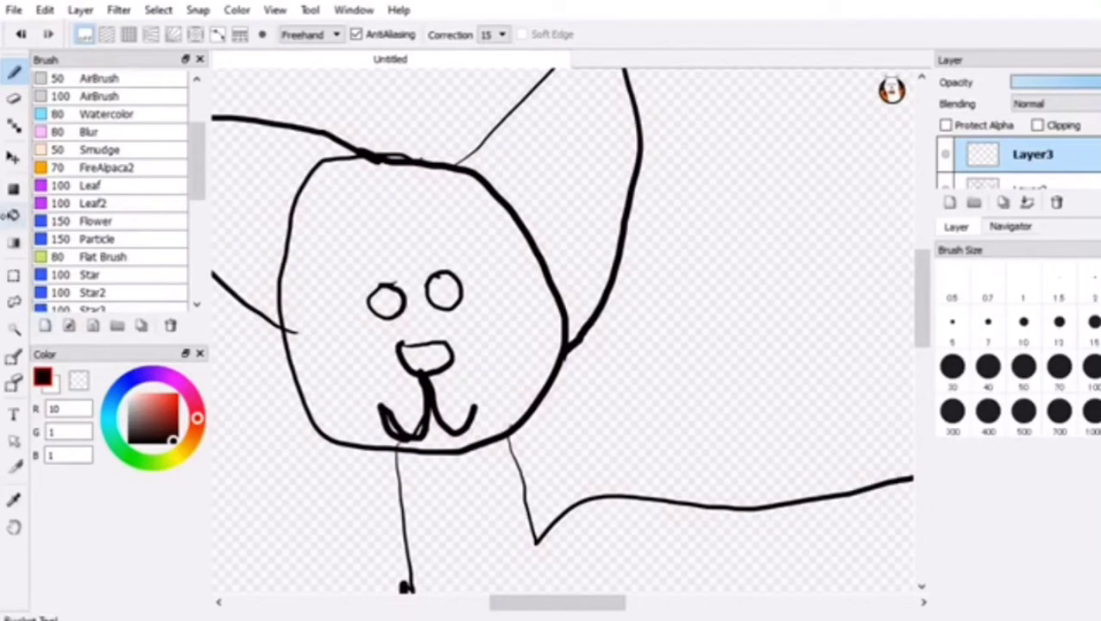
left_click(13, 215)
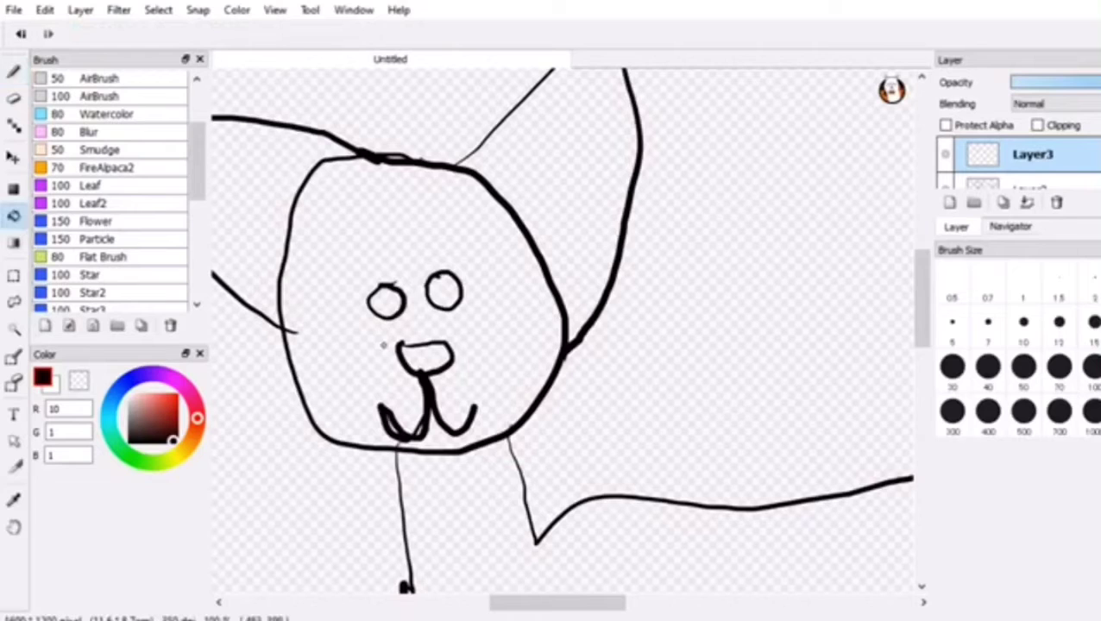
left_click(425, 357)
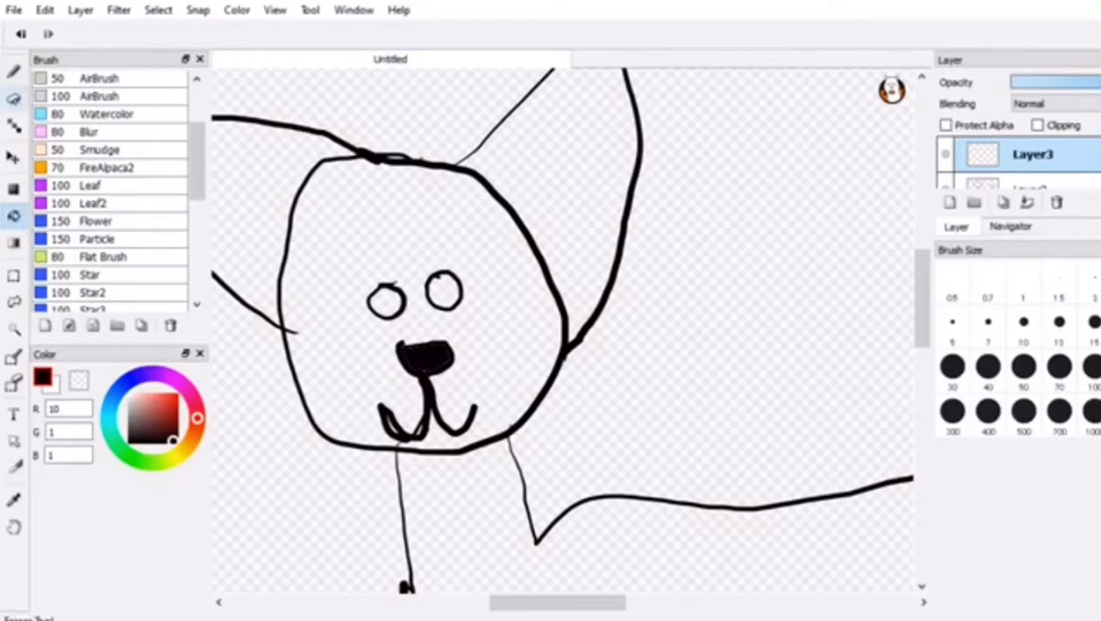
Step: On a new layer, Layer4, fill both eyes with magenta (R 160, G 16, B 121) using the Bucket tool
left_click(13, 97)
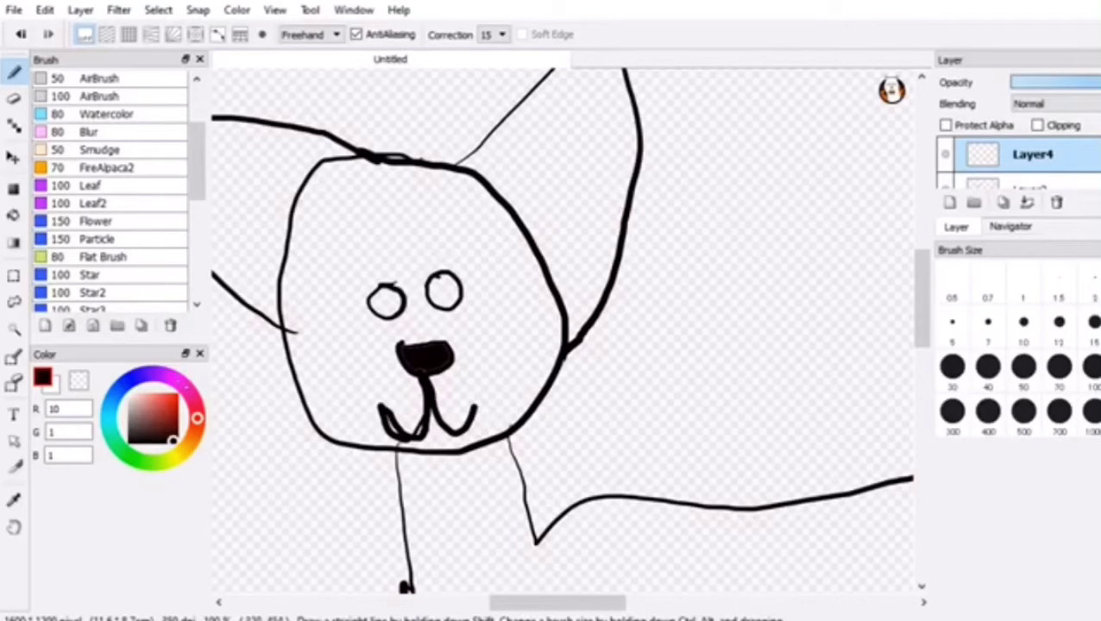
left_click_drag(197, 418, 184, 387)
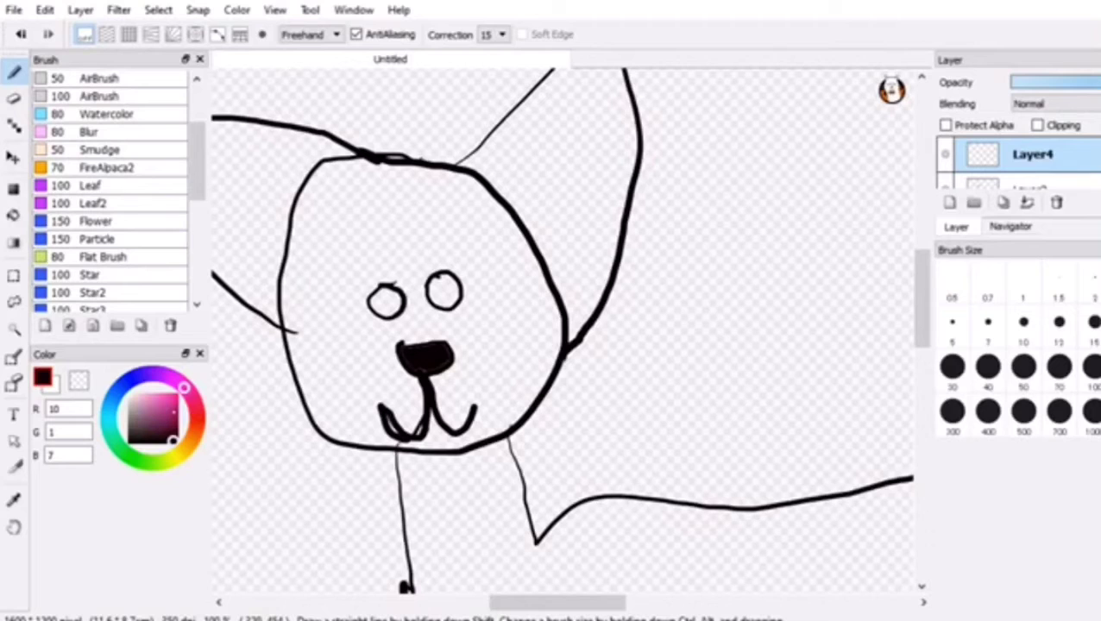
left_click(174, 411)
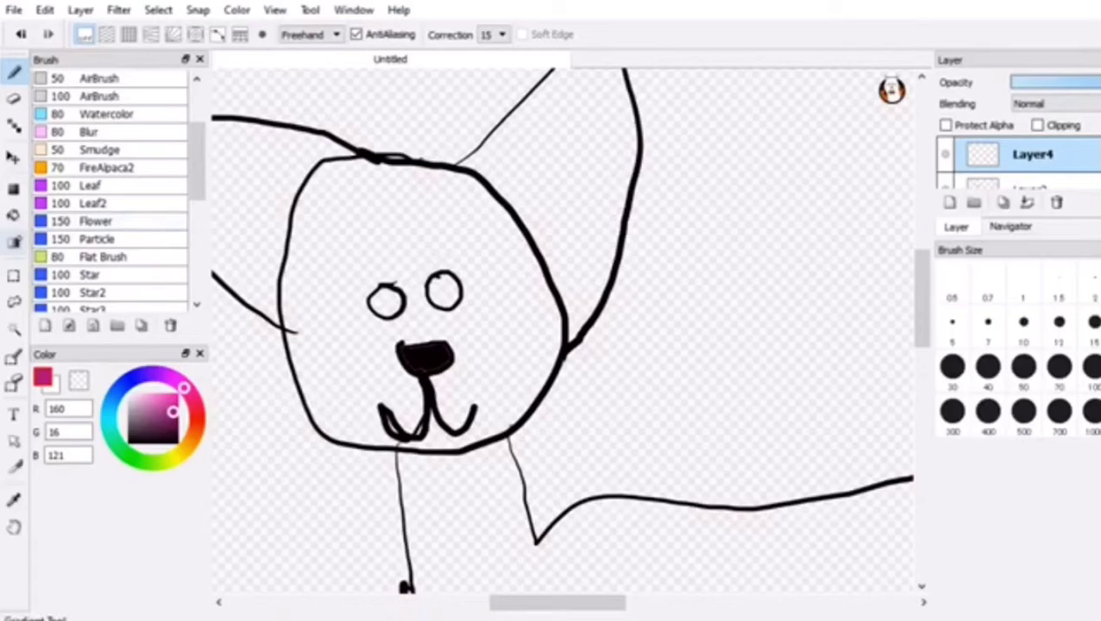
left_click(14, 215)
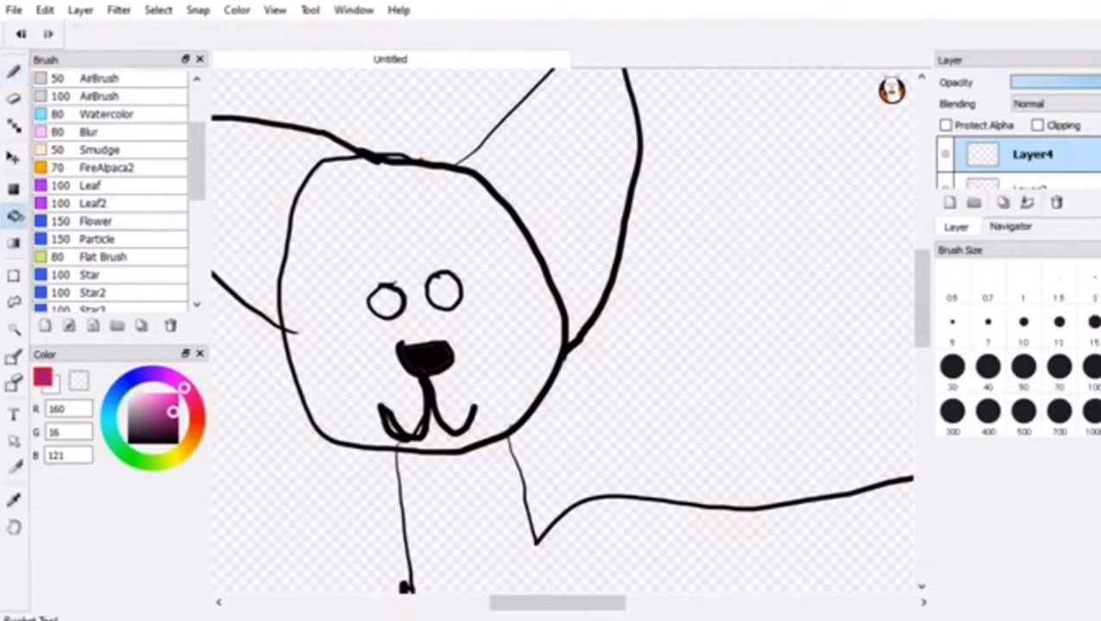
left_click(387, 294)
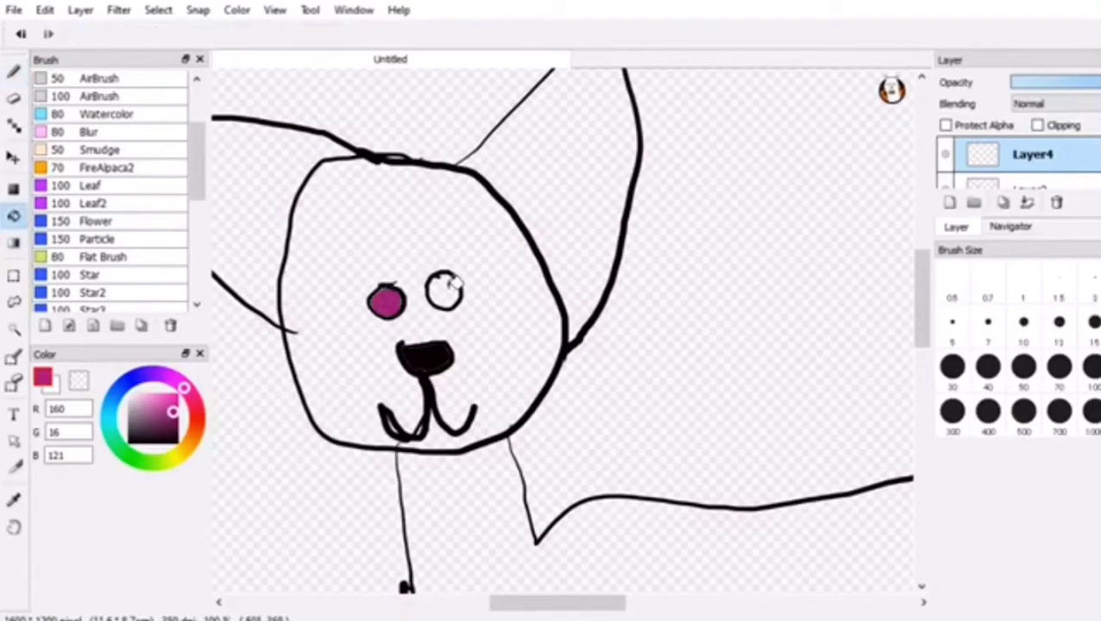
left_click(452, 285)
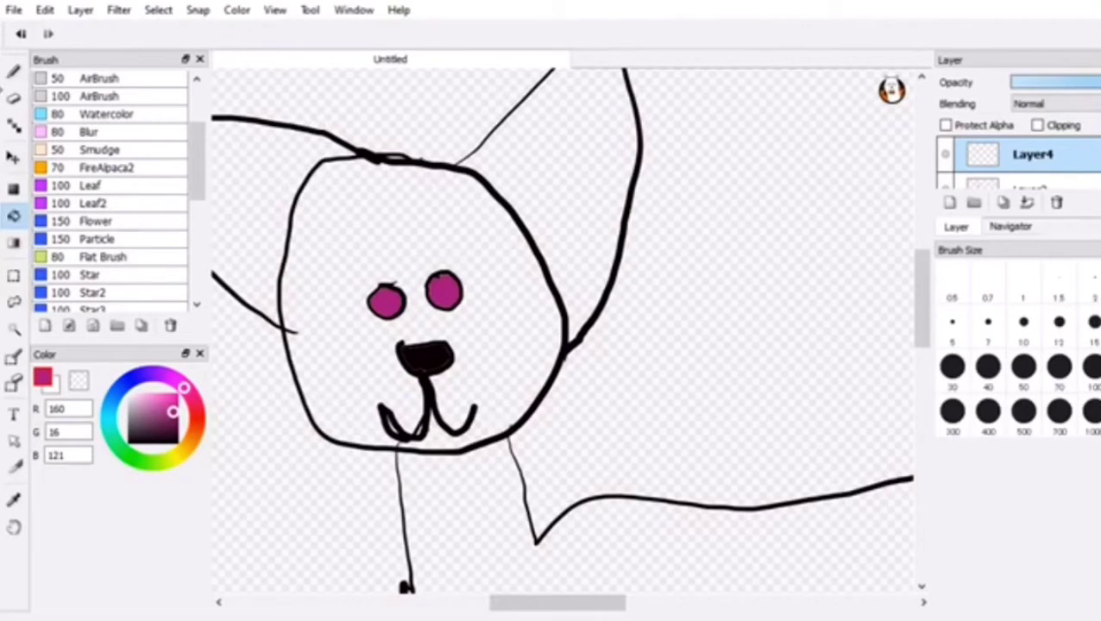
Step: Draw a thin curved pupil line in the left-hand eye with the brush in very dark magenta (R 37, G 5, B 28)
left_click(13, 72)
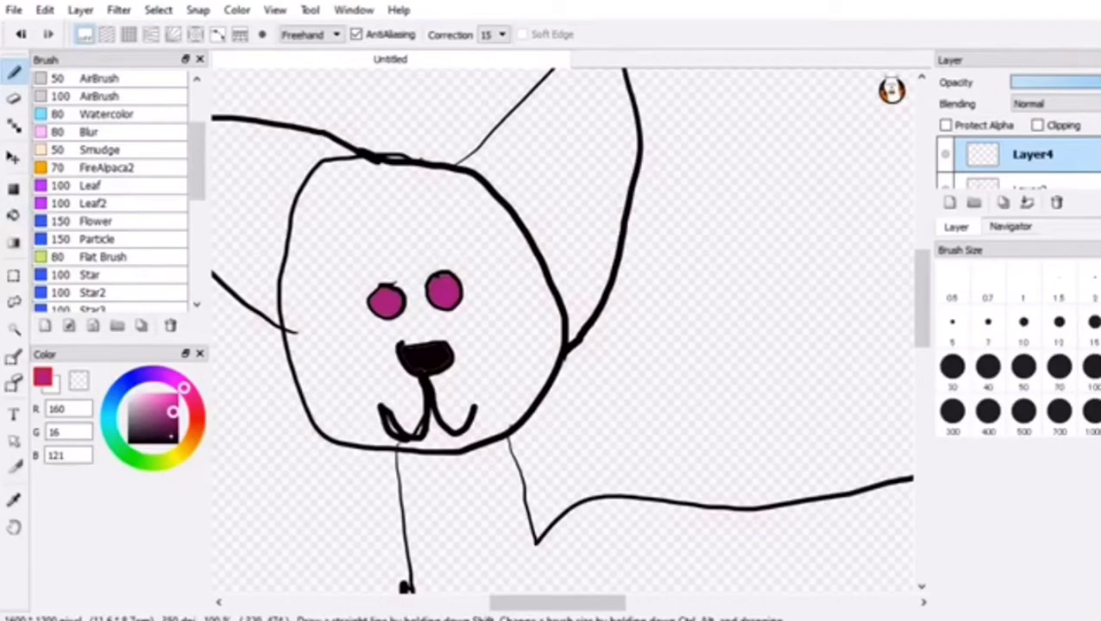
left_click(394, 298, "alt")
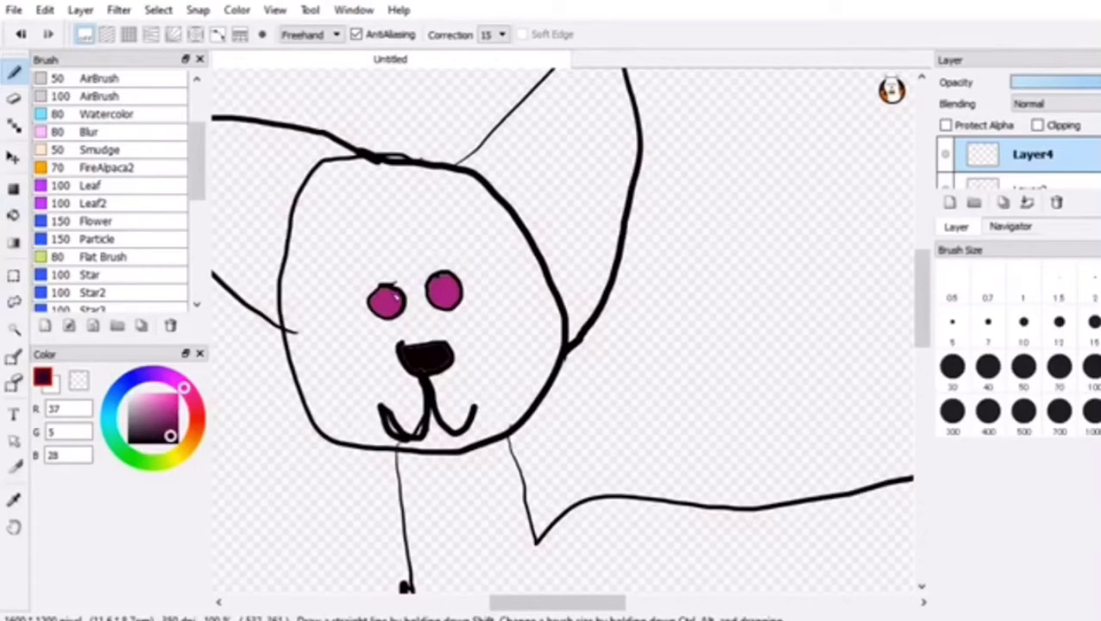
left_click_drag(390, 291, 397, 315)
Step: Try to shade a dark pupil into the right-hand eye, and undo those strokes
left_click_drag(440, 279, 451, 311)
left_click_drag(451, 311, 442, 277)
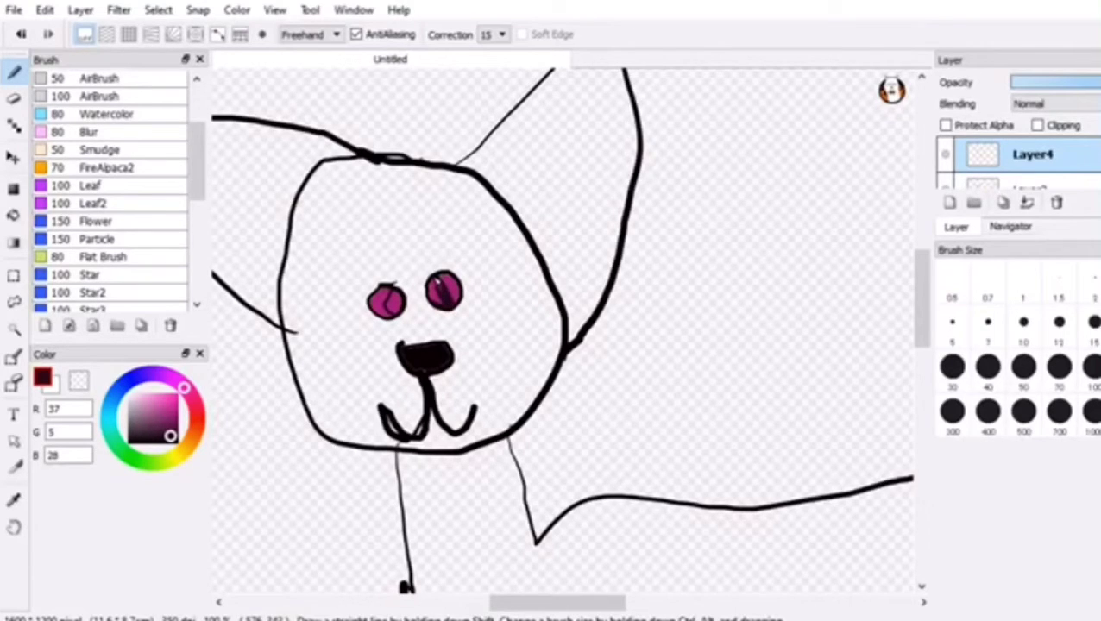
mouse_move(441, 280)
left_mouse_down()
mouse_move(437, 305)
mouse_move(444, 298)
left_mouse_up()
left_click_drag(430, 291, 436, 302)
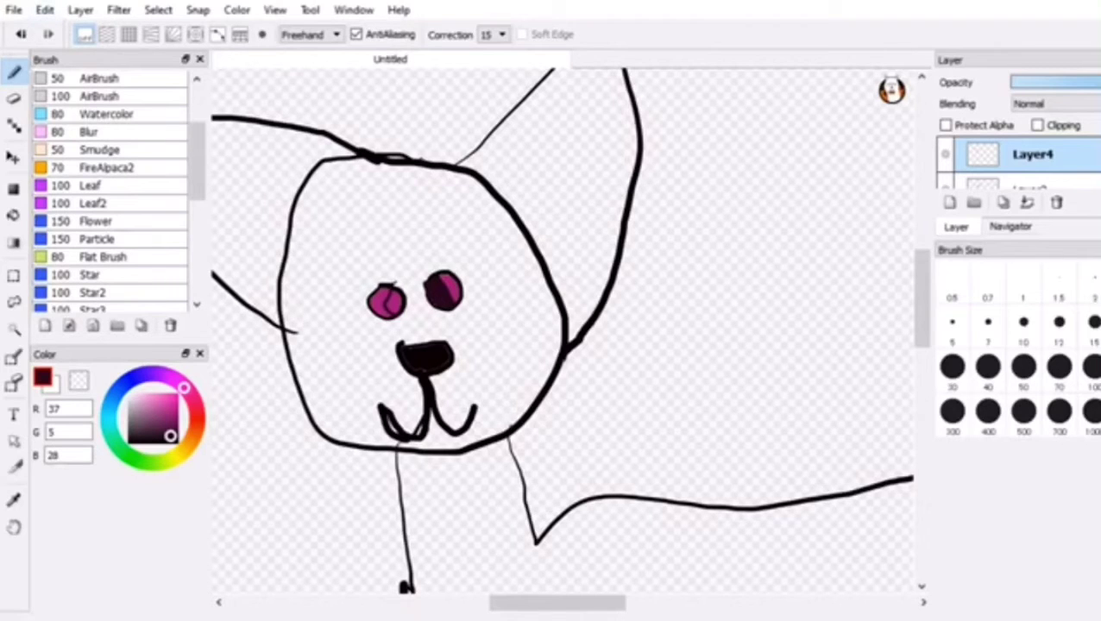
key("ctrl+z")
key("ctrl+z")
key("ctrl+z")
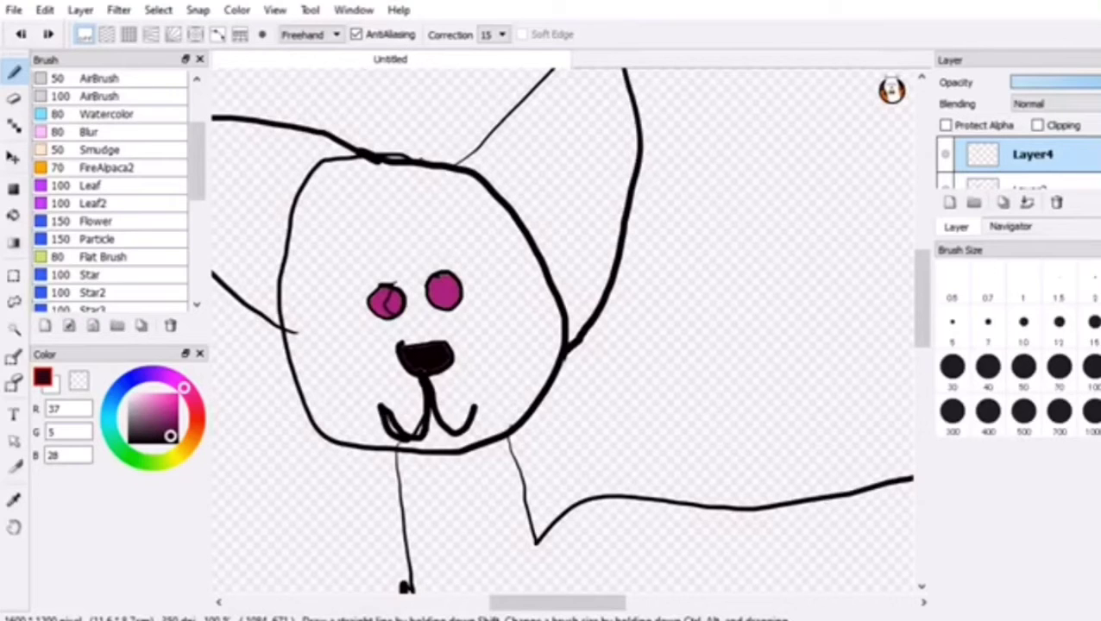
Step: Shade dark pupils into both magenta eyes with the brush in very dark magenta (R 37, G 5, B 28)
left_click(1010, 226)
left_click(1049, 147)
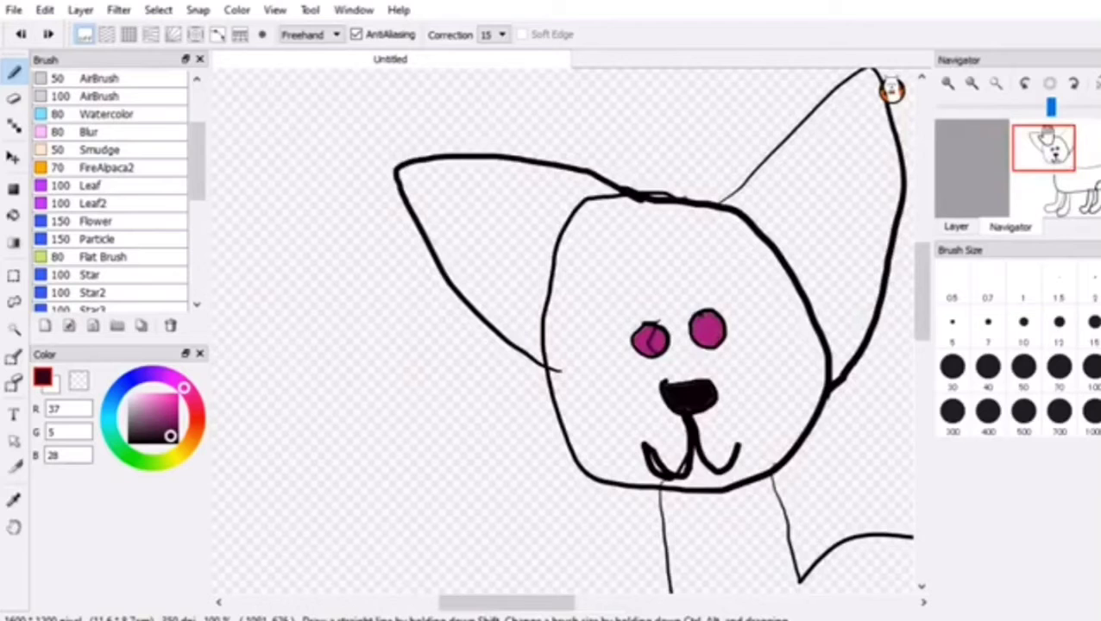
left_click(949, 84)
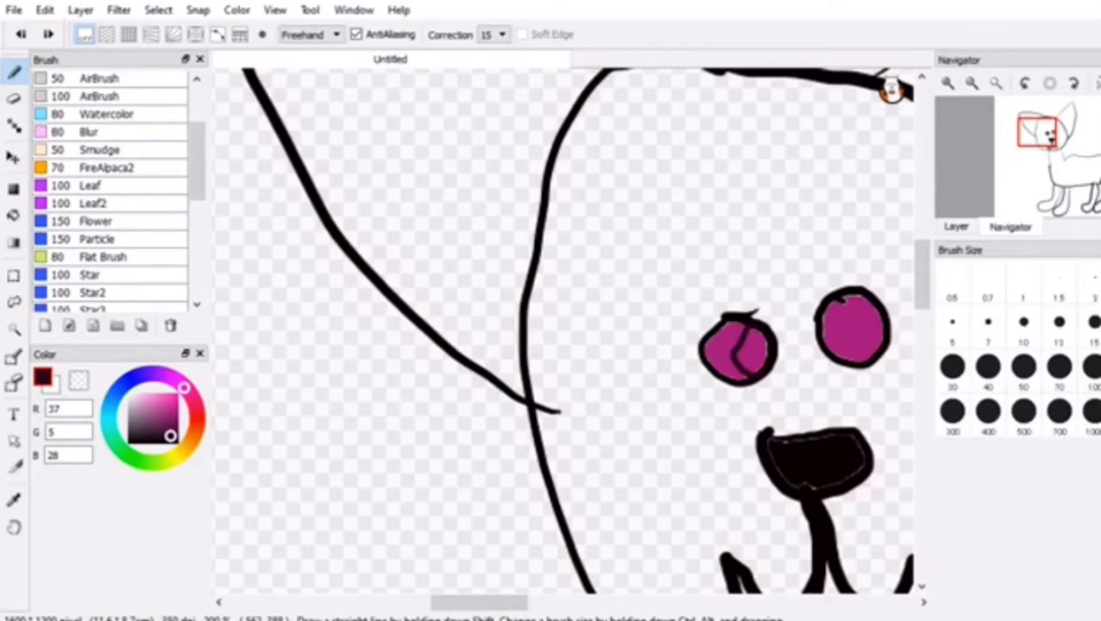
left_click_drag(833, 302, 826, 354)
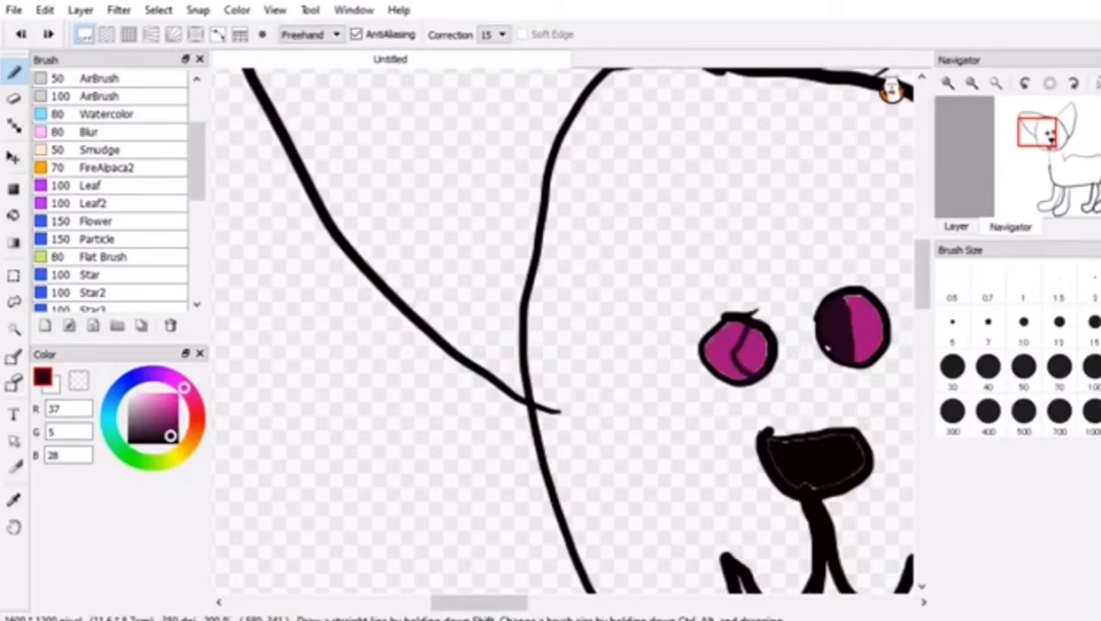
left_click_drag(744, 331, 761, 373)
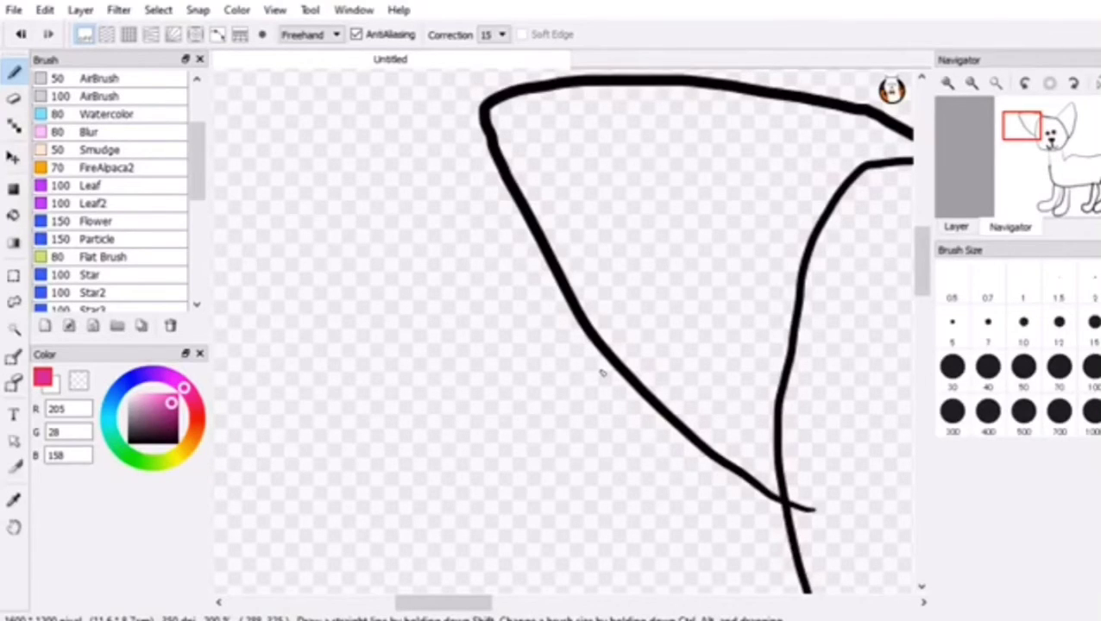
Step: Outline and fill the inner area of both ears with the brush in bright pink (R 205, G 28, B 158)
left_click_drag(596, 110, 781, 283)
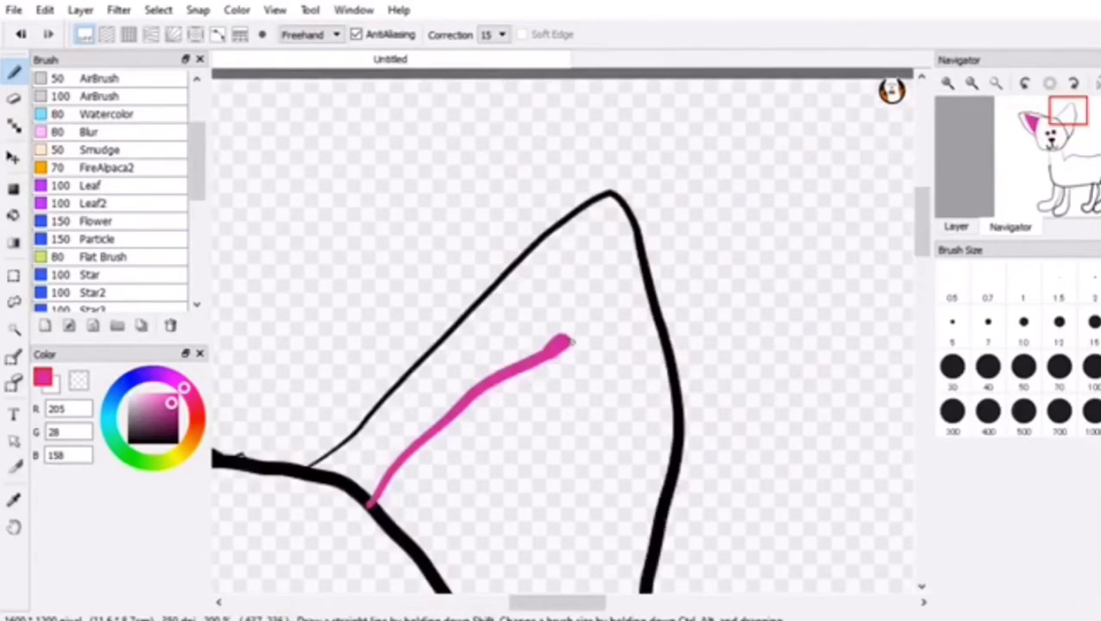
left_click_drag(564, 344, 623, 318)
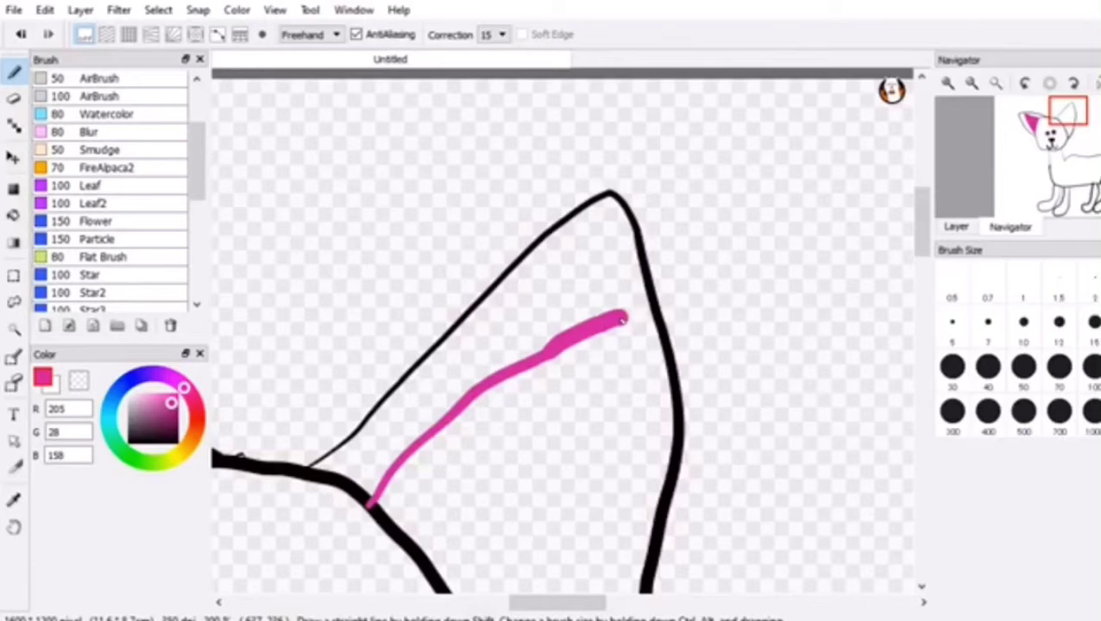
left_click_drag(621, 319, 546, 592)
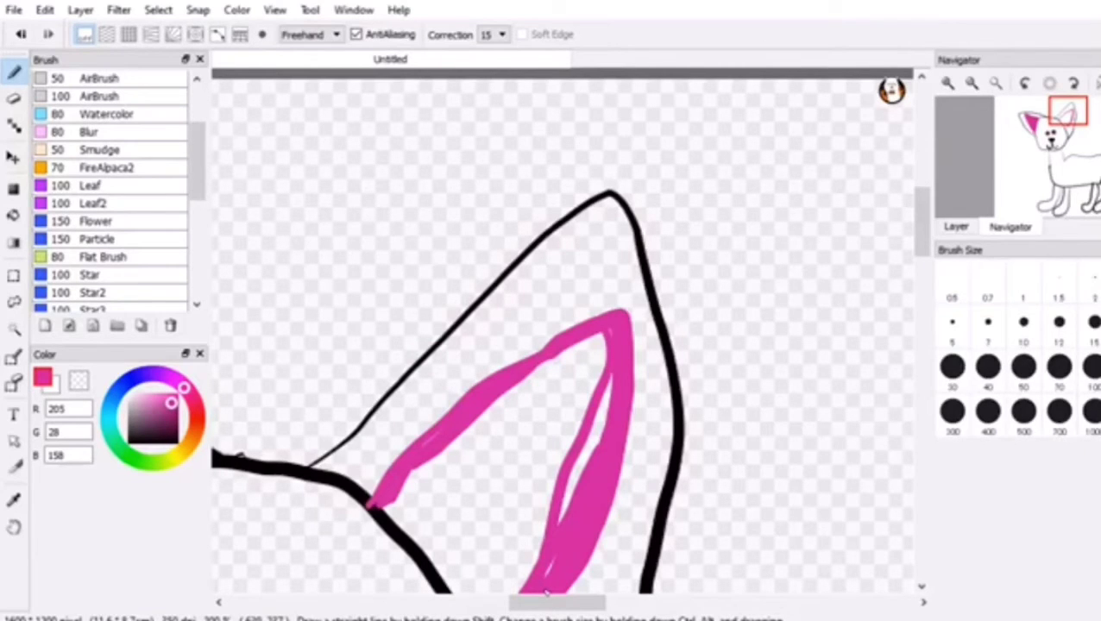
scroll(545, 592, "down", 5)
scroll(545, 592, "left", 2)
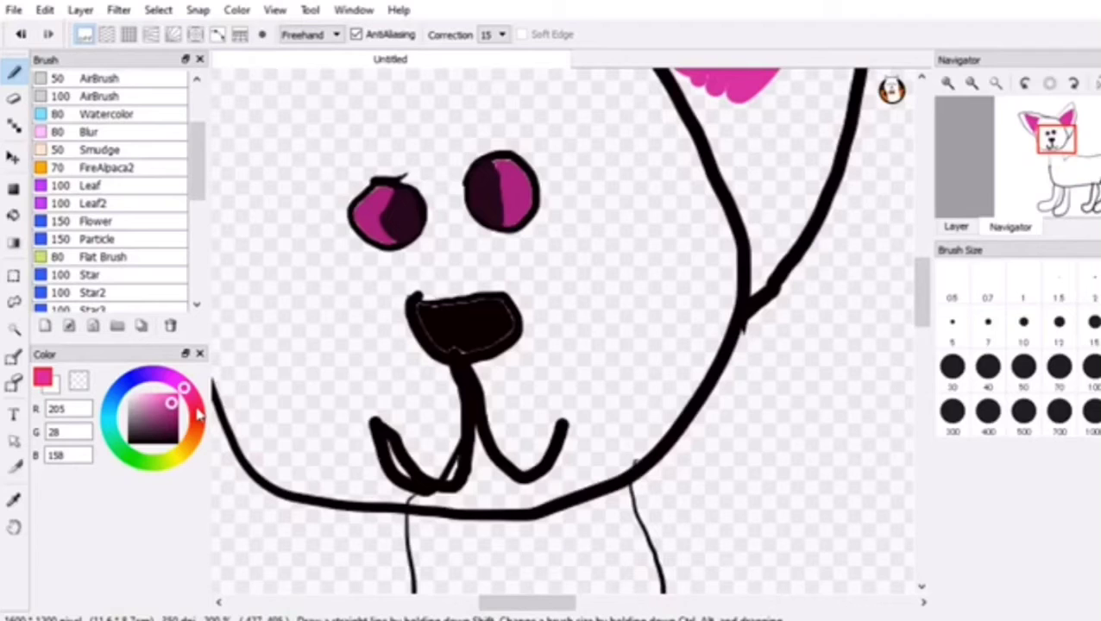
Step: Outline the inner area of the left-hand ear in light pink (R 255, G 130, B 222), and undo the last stroke
left_click(973, 83)
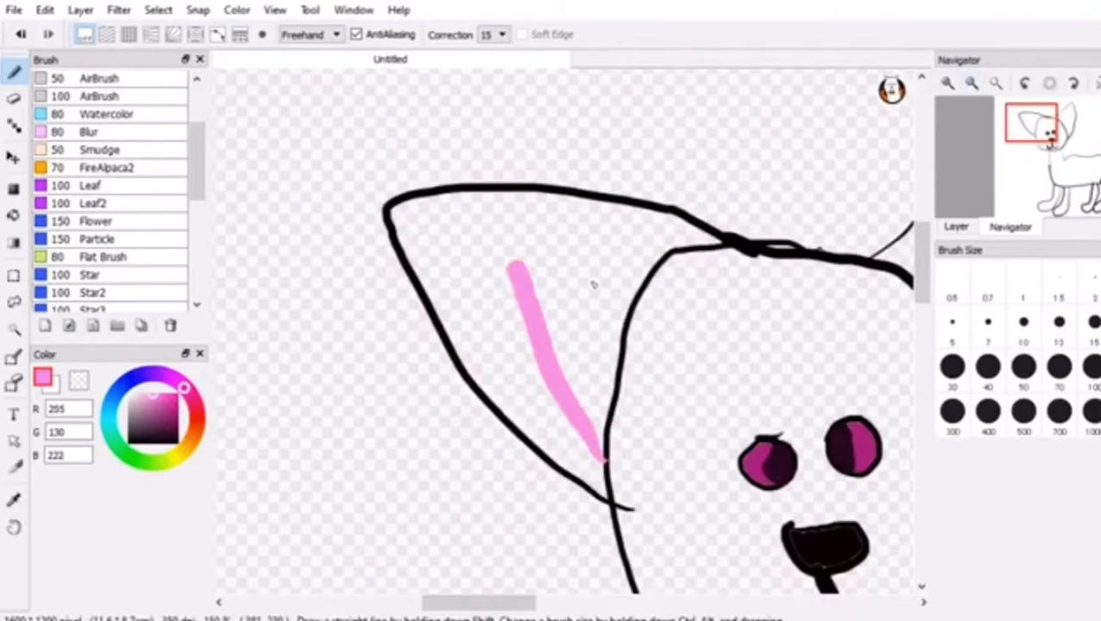
left_click_drag(660, 255, 595, 236)
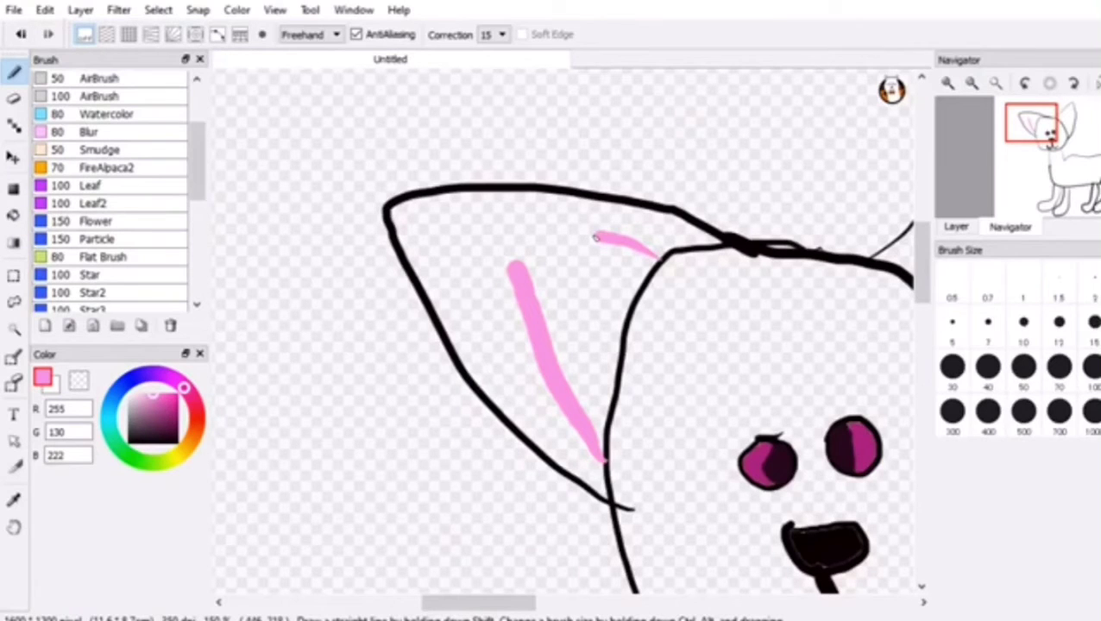
left_click_drag(595, 237, 584, 414)
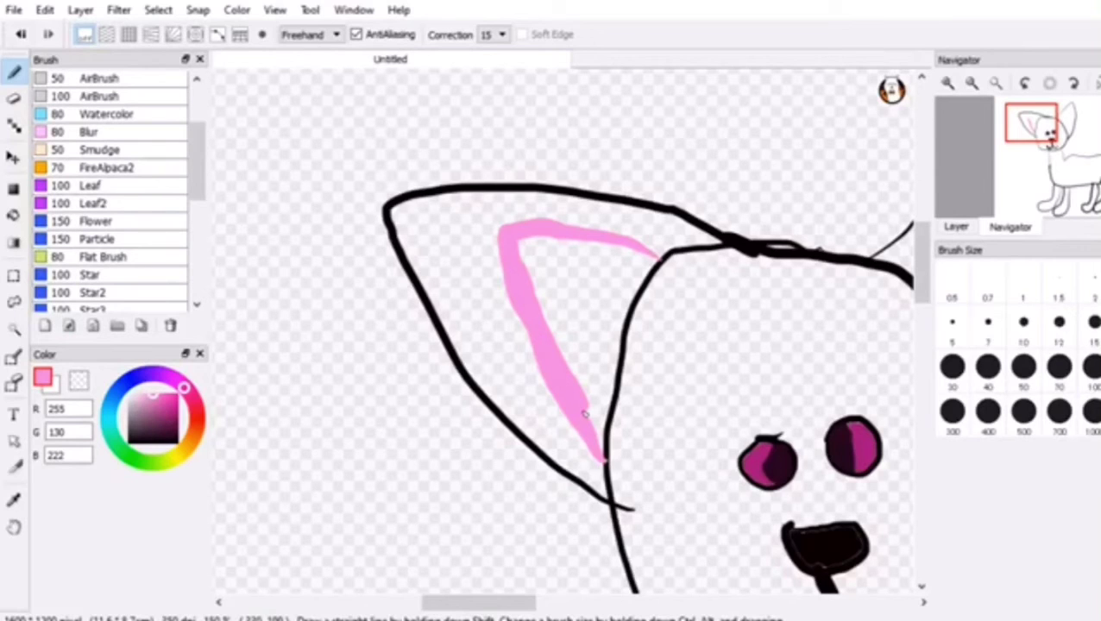
key("ctrl+z")
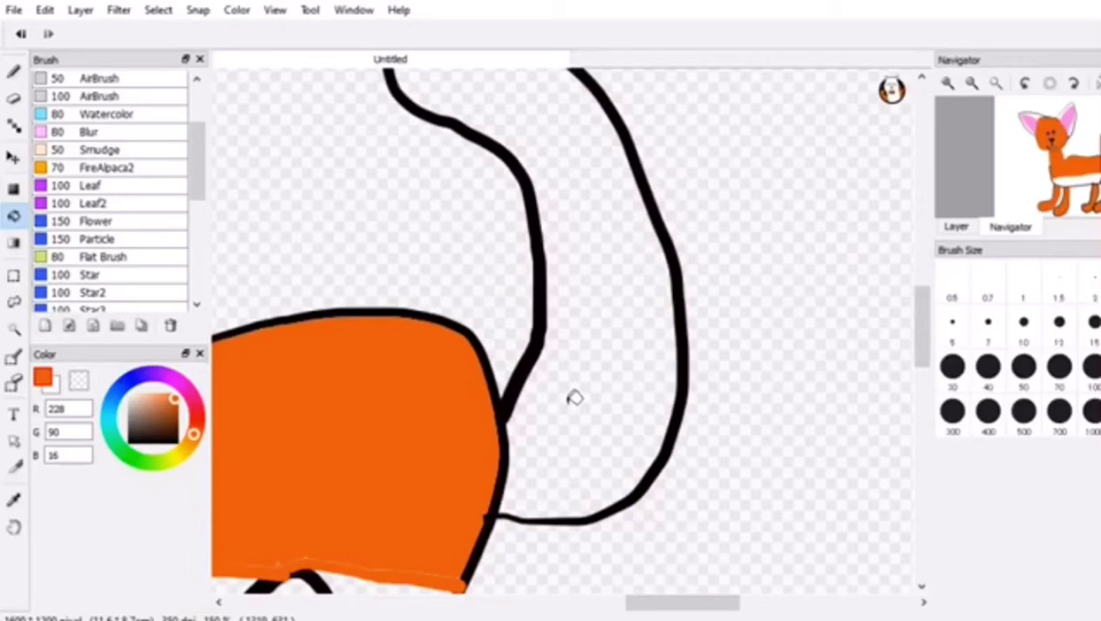
Step: Outline a stripe along the tail's inner curve from body to tip and fill it with orange (R 228, G 90, B 16)
key("b")
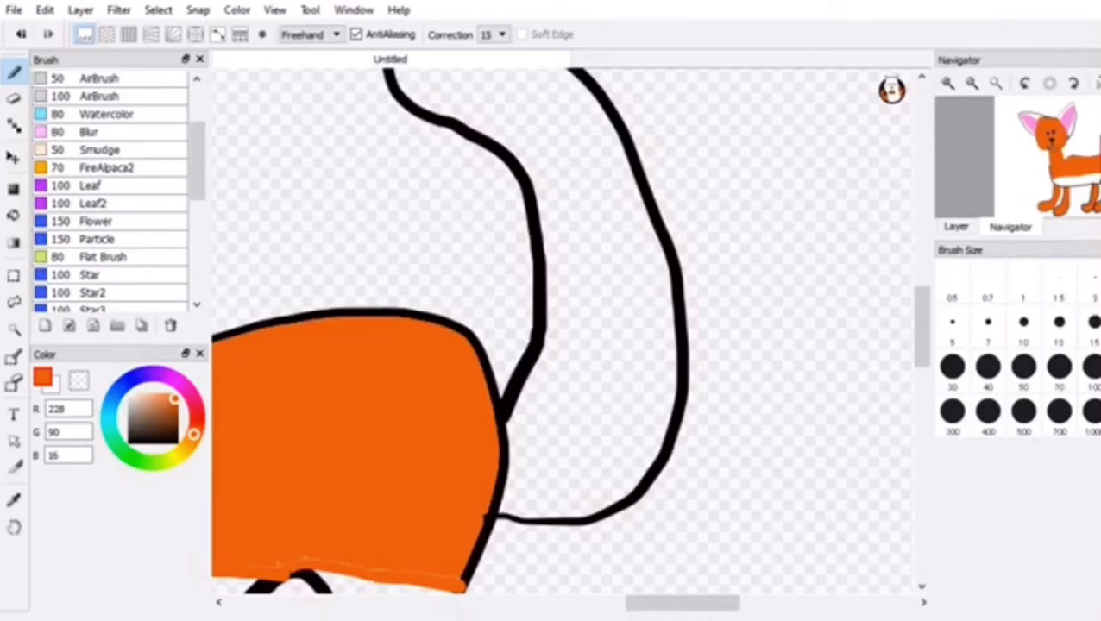
left_click_drag(432, 69, 505, 478)
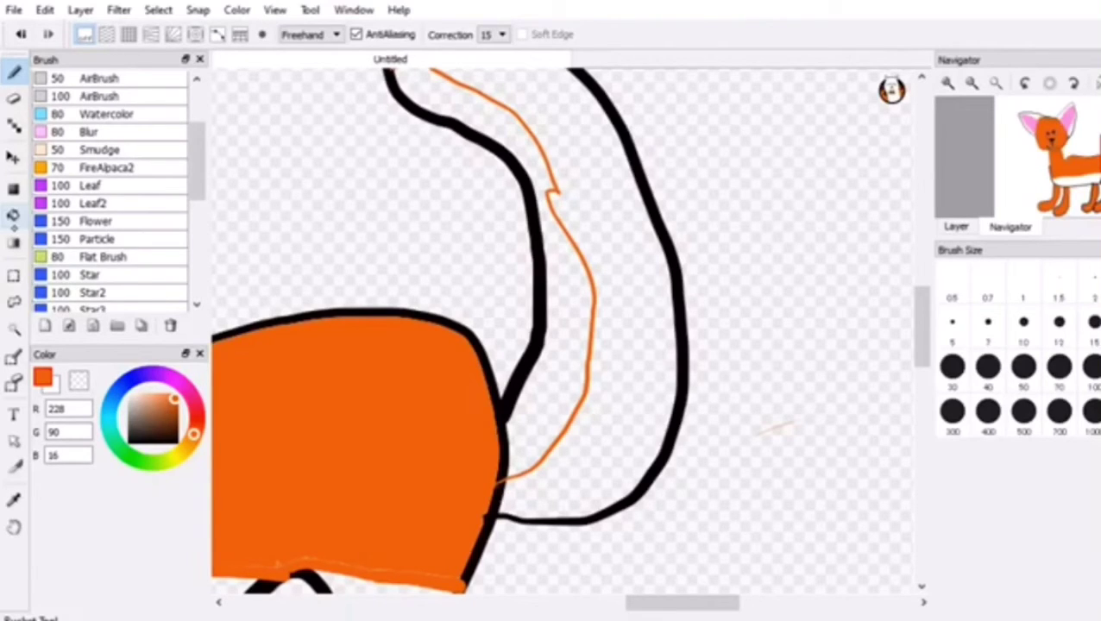
left_click(569, 363)
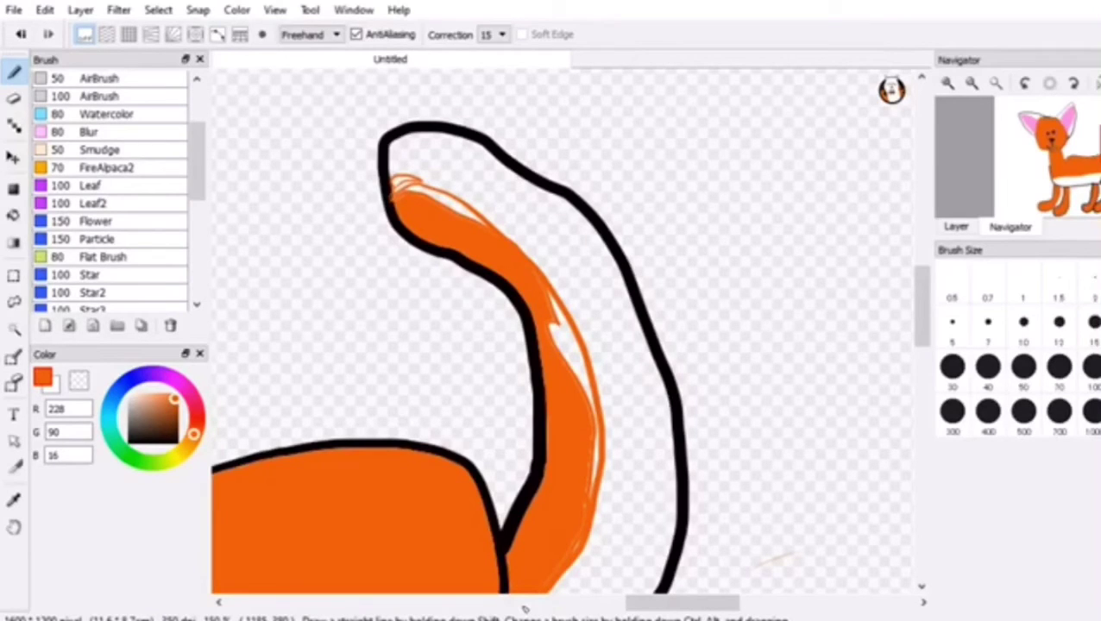
left_click_drag(578, 414, 473, 194)
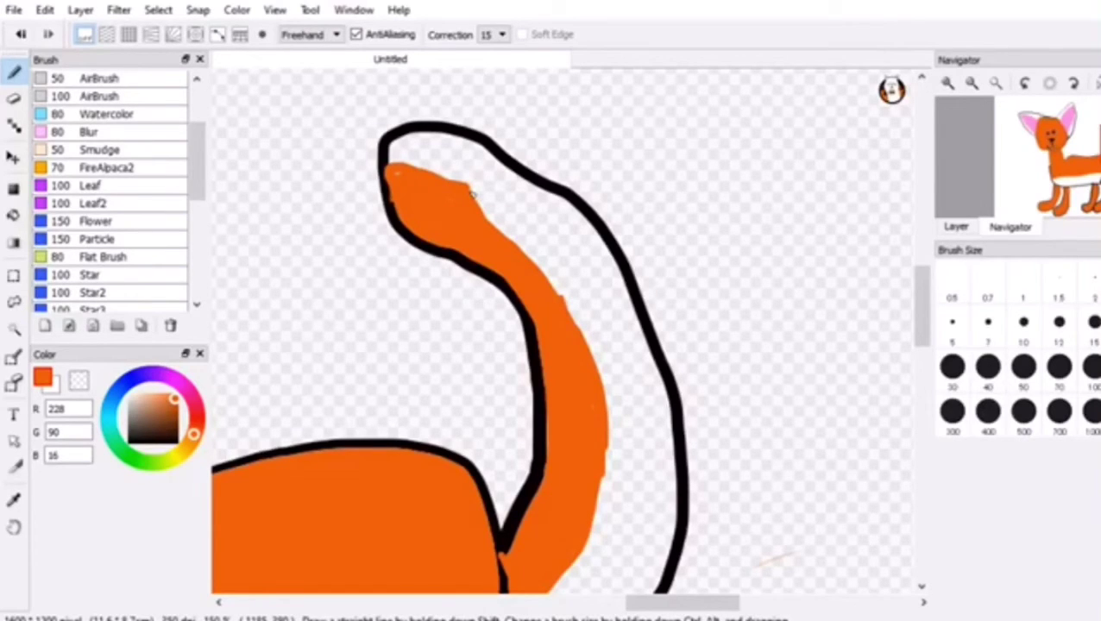
left_click_drag(473, 194, 530, 580)
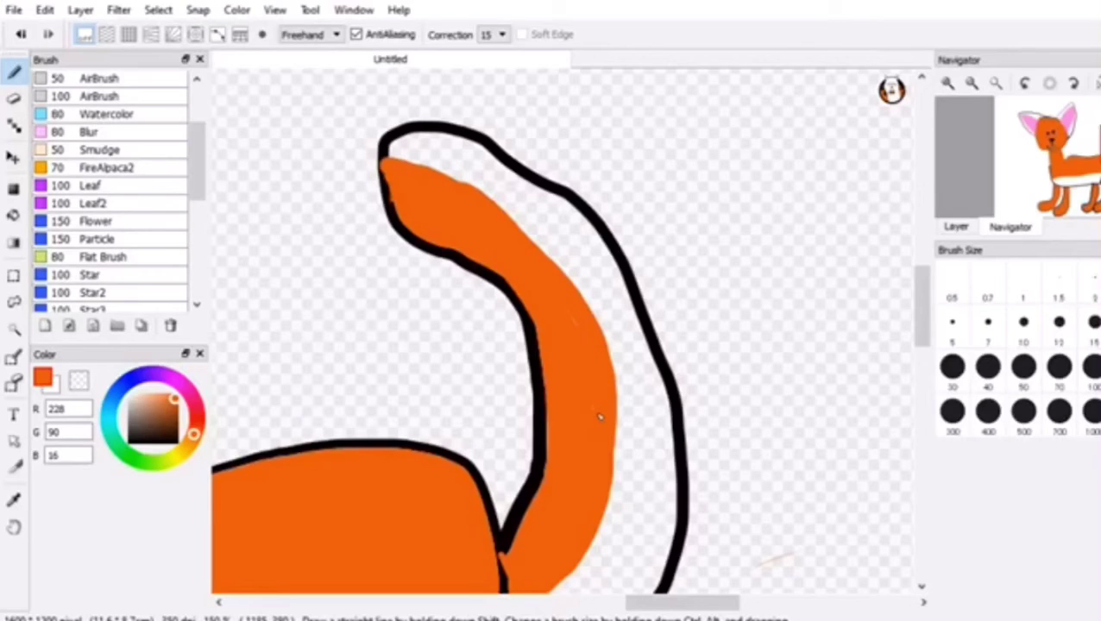
Step: Paint white (R 255, G 255, B 255) markings over the orange paws with the brush
scroll(599, 416, "up", 10)
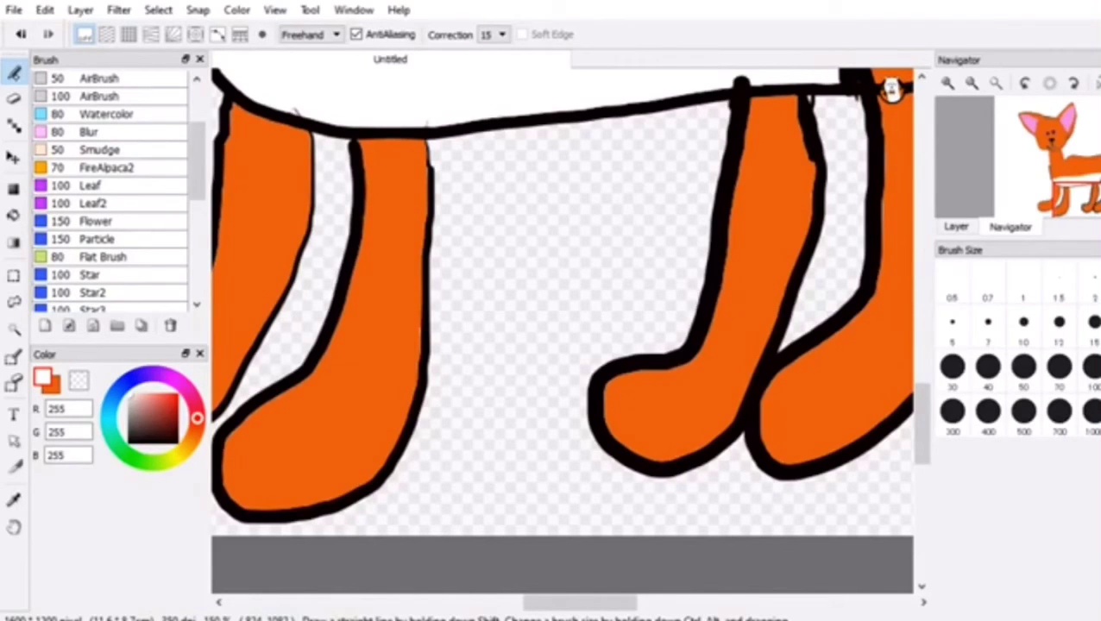
mouse_move(304, 372)
left_mouse_down()
mouse_move(261, 399)
mouse_move(313, 389)
left_mouse_up()
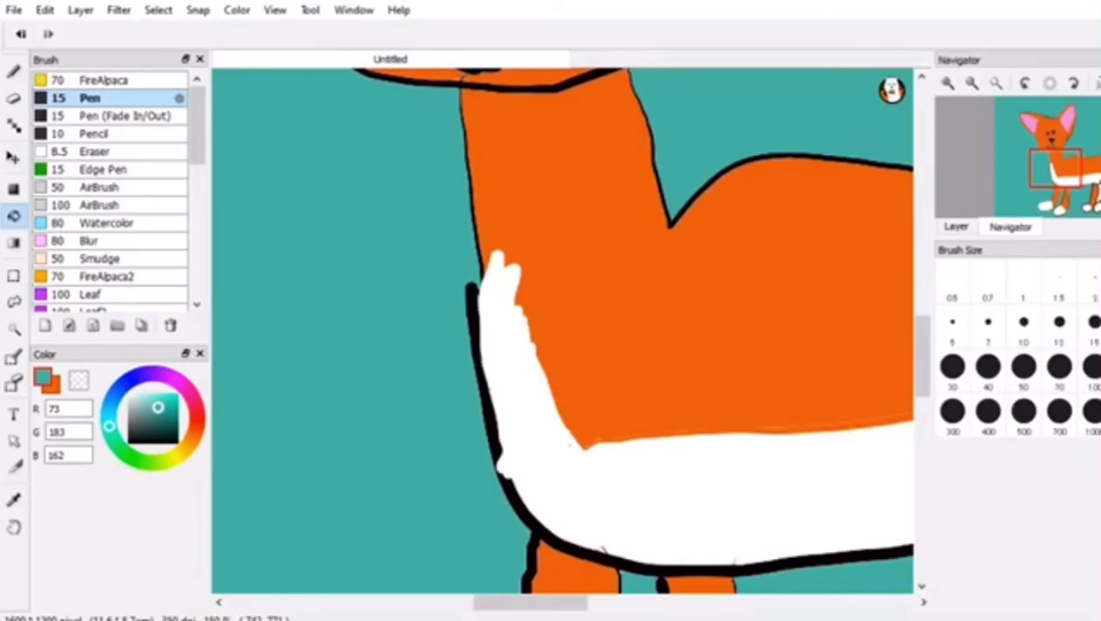
Step: Switch from the Bucket tool to the size 15 Pen brush, keeping the teal colour (R 73, G 183, B 162)
left_click(135, 102)
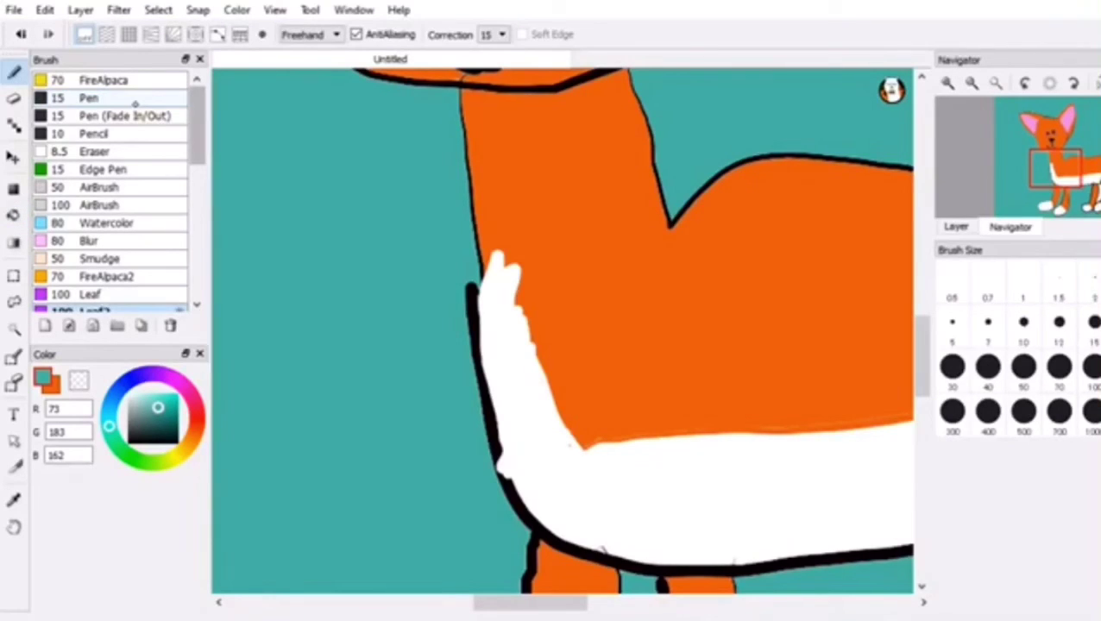
left_click(136, 102)
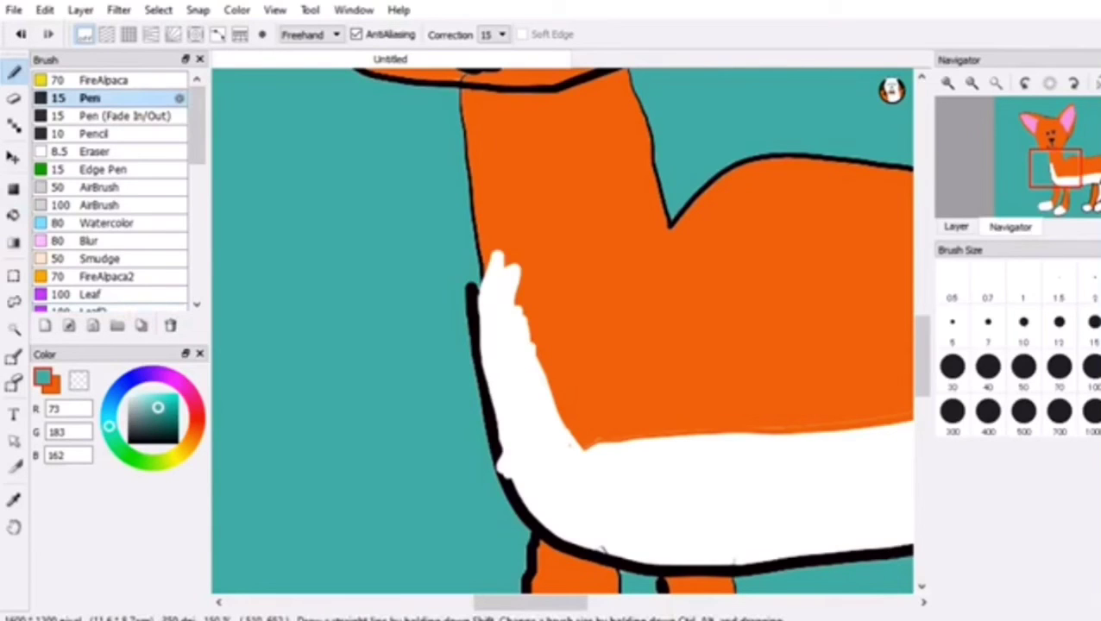